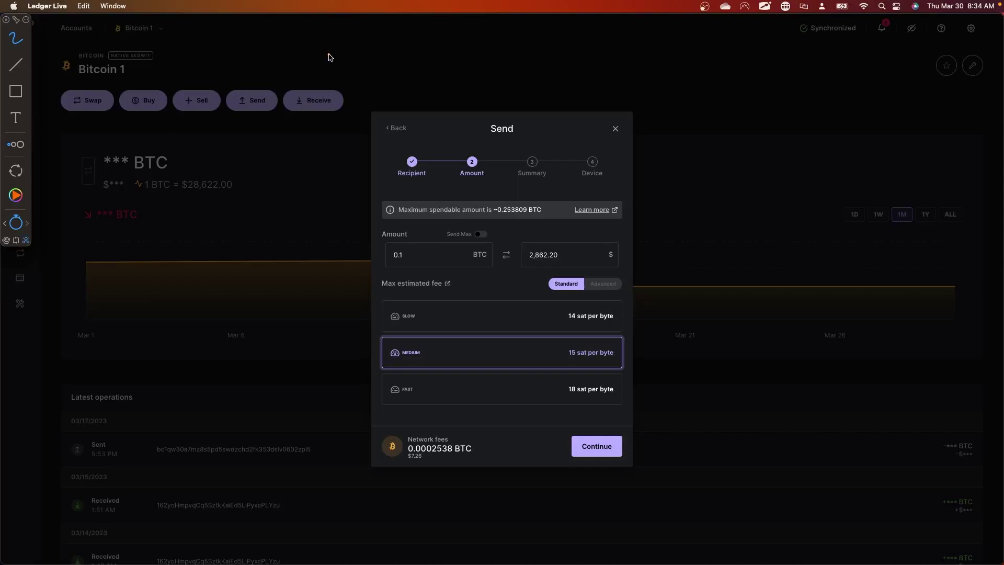
key(b)
mouse_move(389, 280)
mouse_down()
mouse_move(380, 231)
mouse_move(413, 277)
mouse_up()
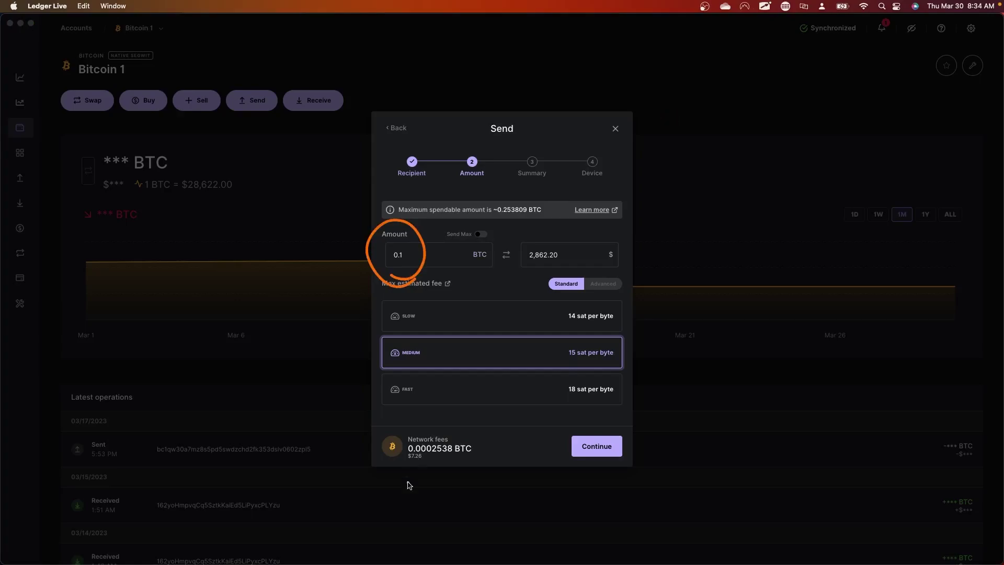
drag(405, 465, 422, 465)
mouse_move(481, 411)
mouse_down()
mouse_move(472, 411)
mouse_move(479, 421)
mouse_move(503, 397)
mouse_move(505, 425)
mouse_up()
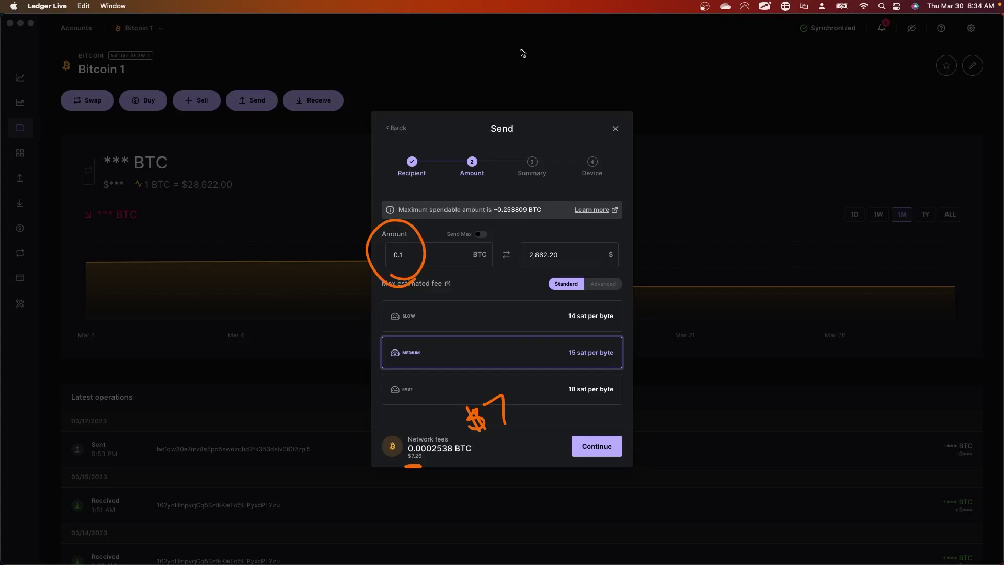
mouse_move(527, 39)
mouse_down()
mouse_move(509, 79)
mouse_move(549, 73)
mouse_move(567, 55)
mouse_move(585, 67)
mouse_up()
key(Escape)
key(ctrl+z)
drag(483, 410, 470, 428)
drag(476, 404, 477, 432)
drag(484, 406, 504, 423)
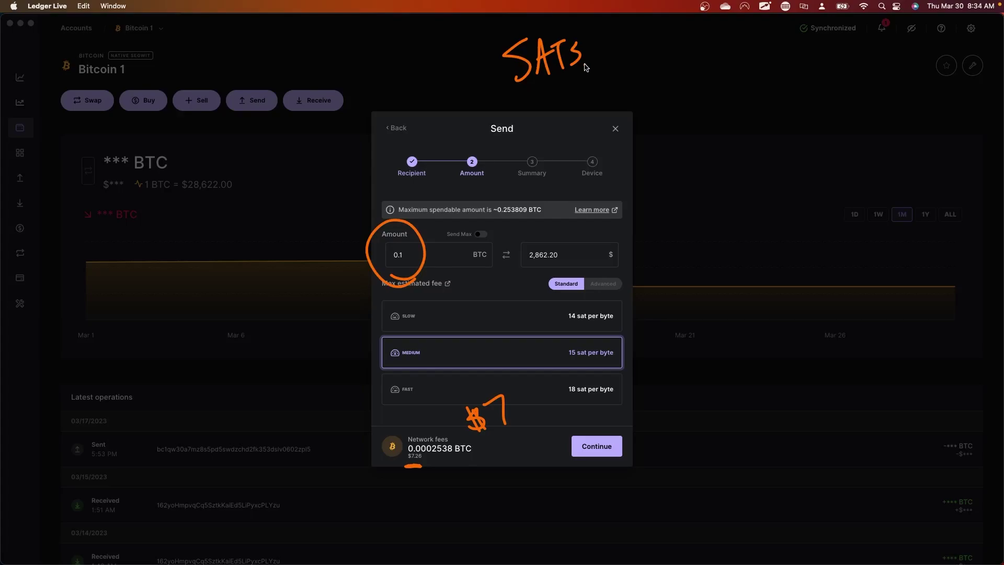
mouse_move(409, 467)
mouse_down()
mouse_move(393, 430)
mouse_move(447, 491)
mouse_up()
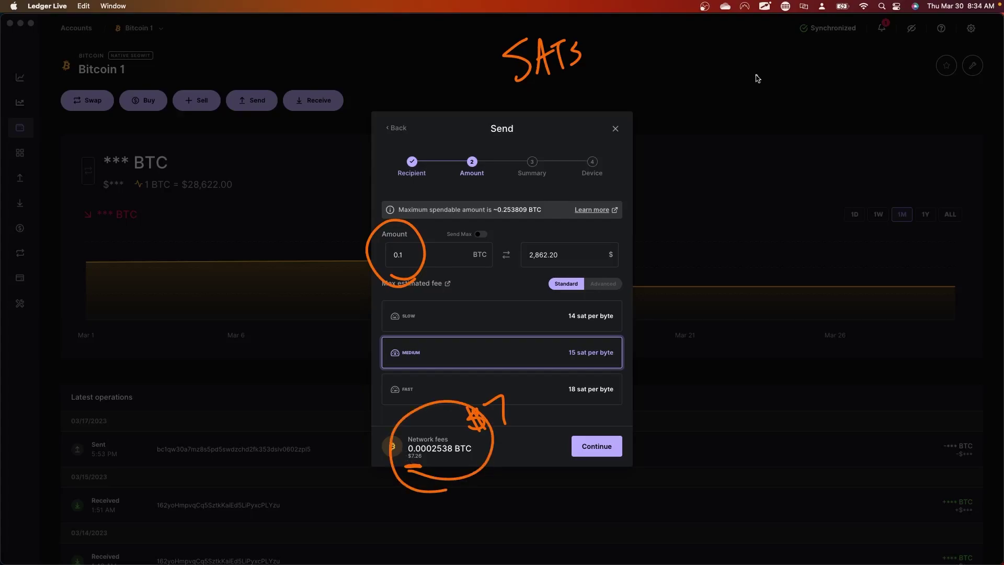
drag(724, 59, 722, 86)
mouse_move(737, 60)
mouse_down()
mouse_move(775, 78)
mouse_move(835, 79)
mouse_up()
drag(831, 66, 841, 65)
mouse_move(849, 63)
mouse_down()
mouse_move(841, 76)
mouse_move(884, 60)
mouse_up()
drag(873, 67, 937, 73)
mouse_move(939, 50)
mouse_down()
mouse_move(948, 73)
mouse_move(976, 54)
mouse_up()
drag(968, 55, 968, 68)
mouse_move(989, 58)
mouse_down()
mouse_move(979, 59)
mouse_move(986, 74)
mouse_up()
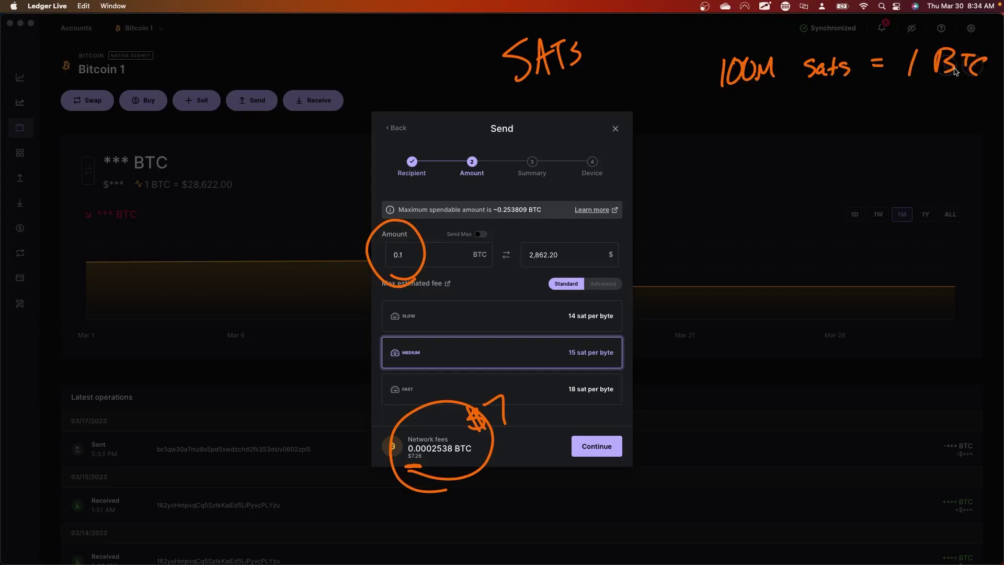
key(Escape)
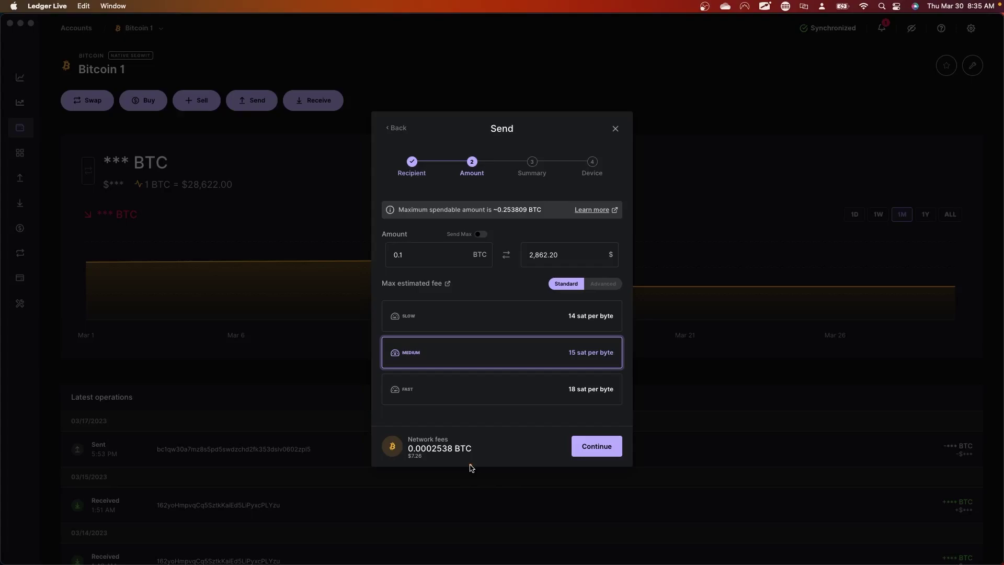
Enter 0.0002538 in the calculator's Bitcoin field to get 25380 satoshis, then close the window.
key(super+Tab)
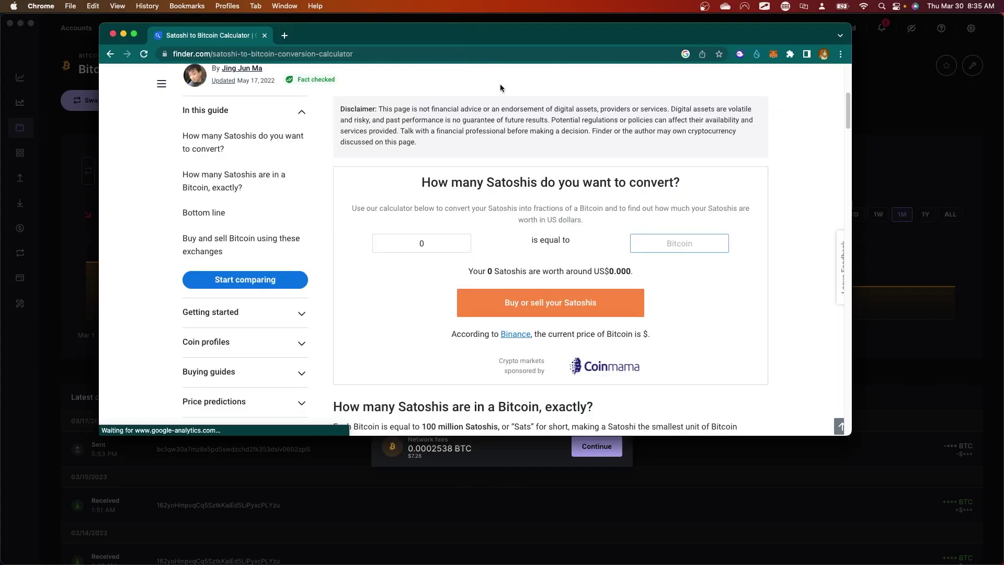
click(682, 234)
text(0.0002538)
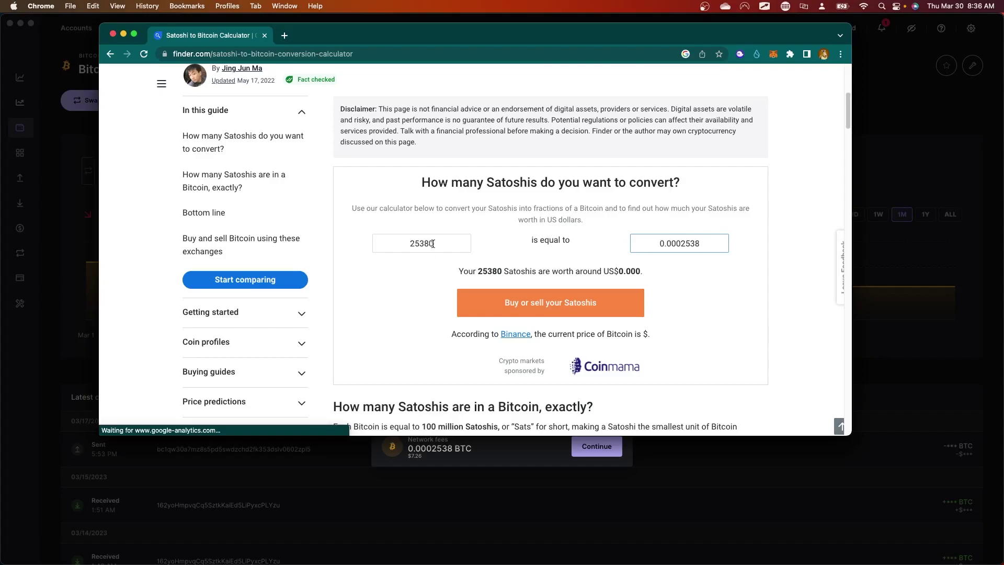
click(112, 34)
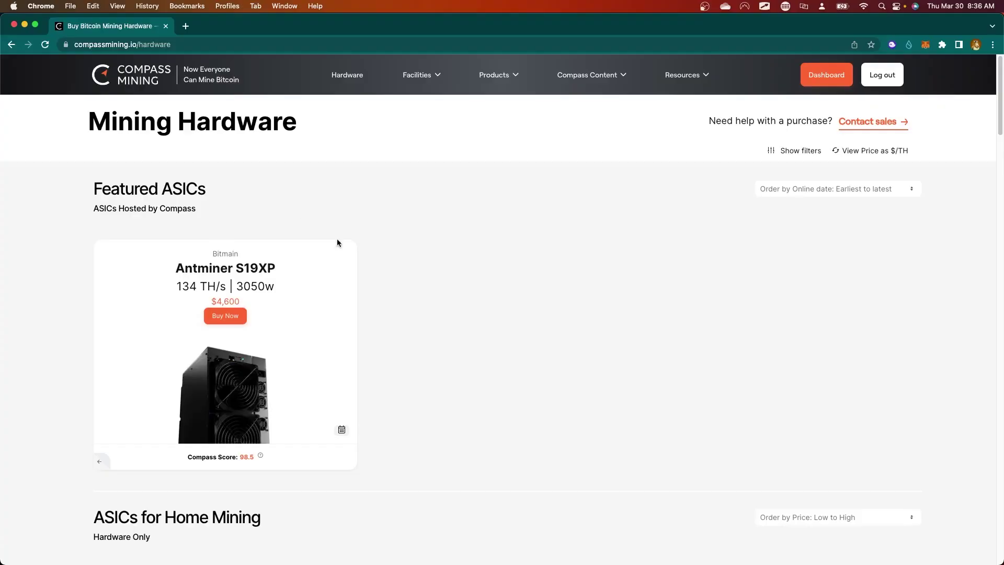
With the brush, check-mark the Antminer S19XP name and arrow its $4,600 price.
key(ctrl+alt+super+b)
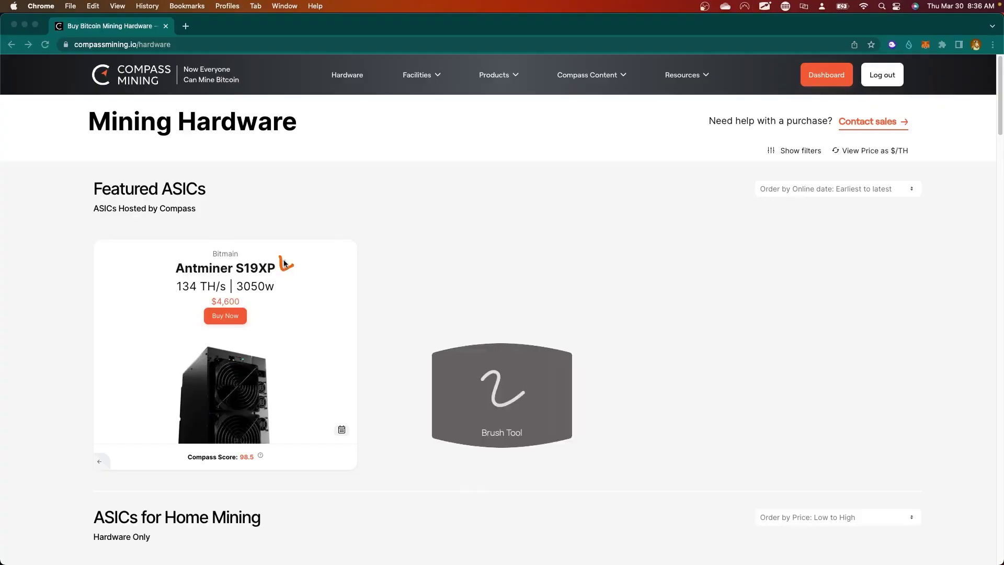
drag(290, 255, 303, 242)
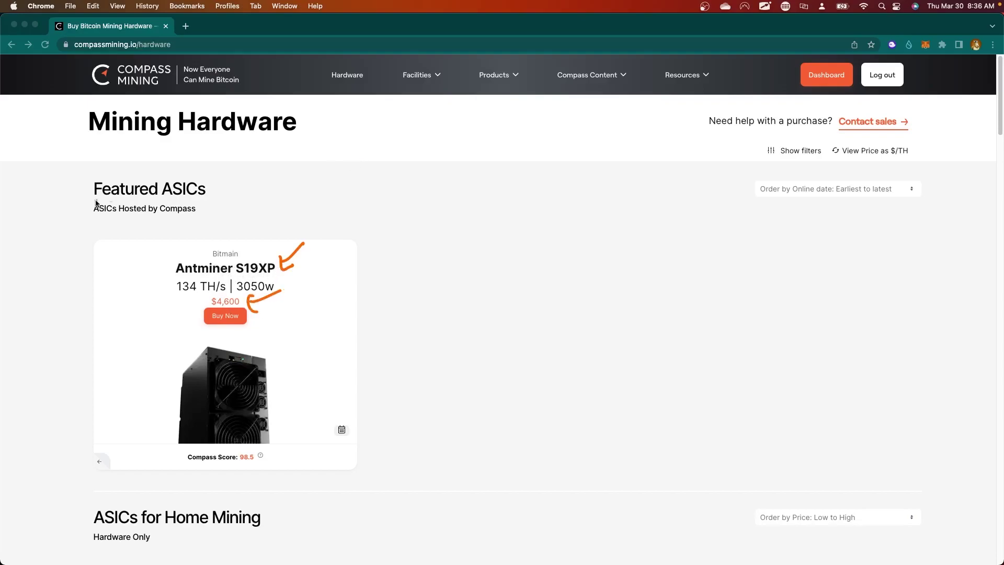
mouse_move(70, 210)
mouse_down()
mouse_move(76, 118)
mouse_move(60, 125)
mouse_up()
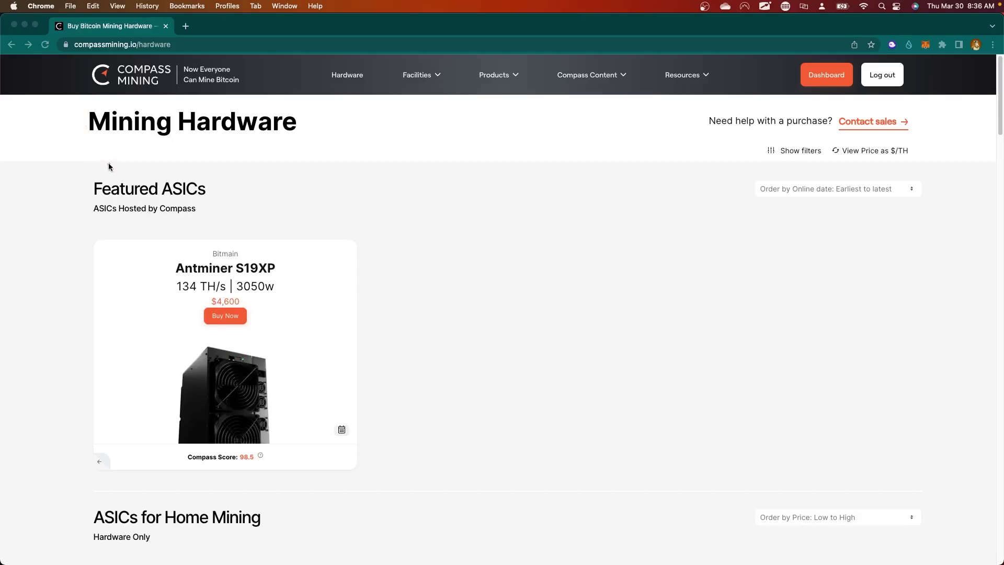
Open the Antminer S19XP product page and scroll down to Available Units.
click(226, 267)
scroll(419, 416, down, 7)
scroll(418, 418, down, 2)
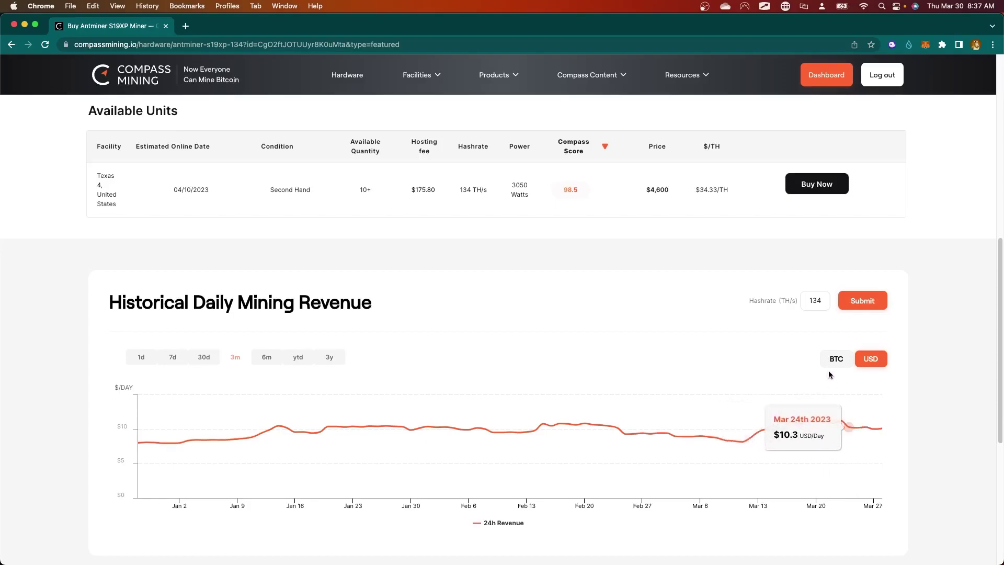
Set the revenue chart to 3y and trace its rise and later decline with the brush.
scroll(386, 332, down, 1)
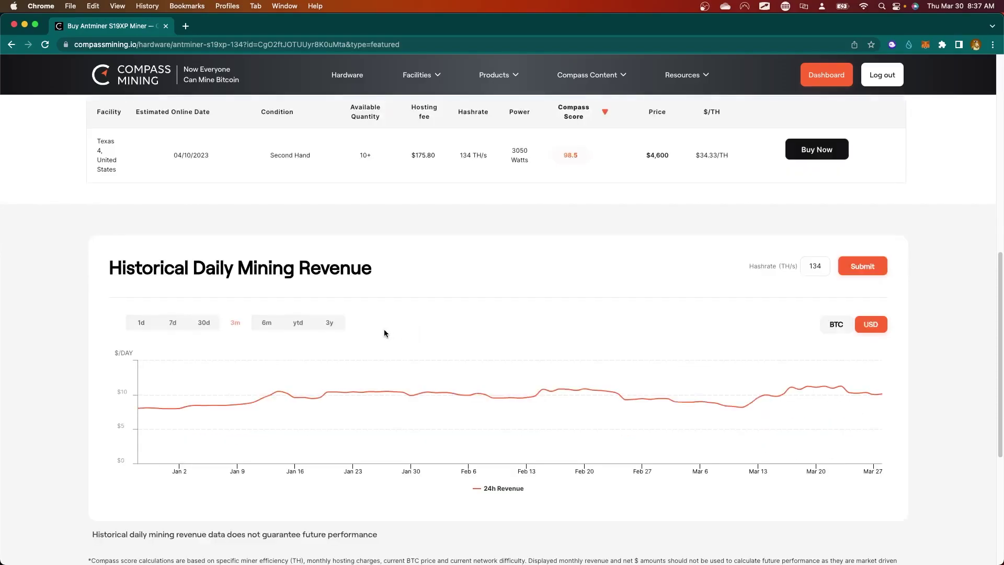
click(330, 323)
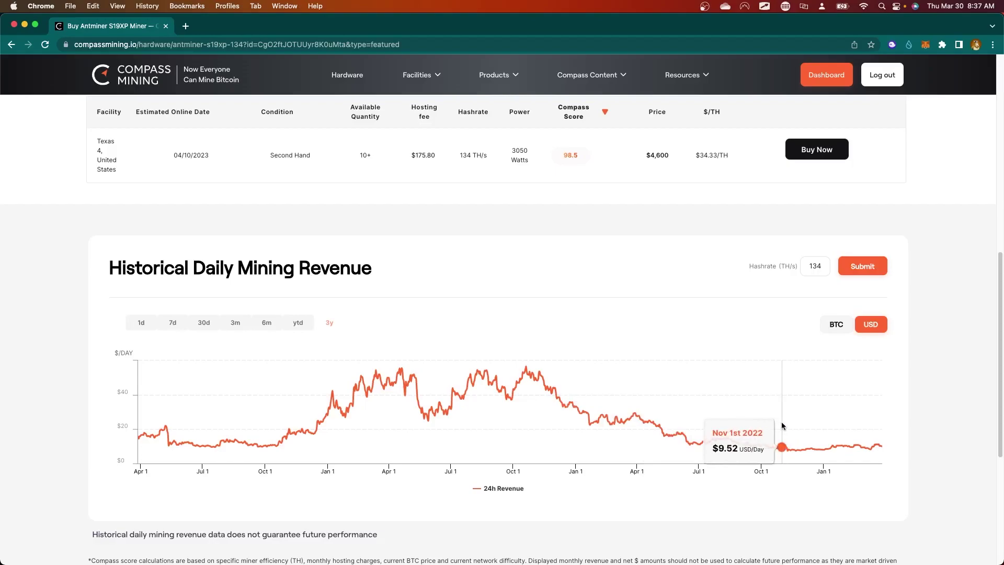
key(b)
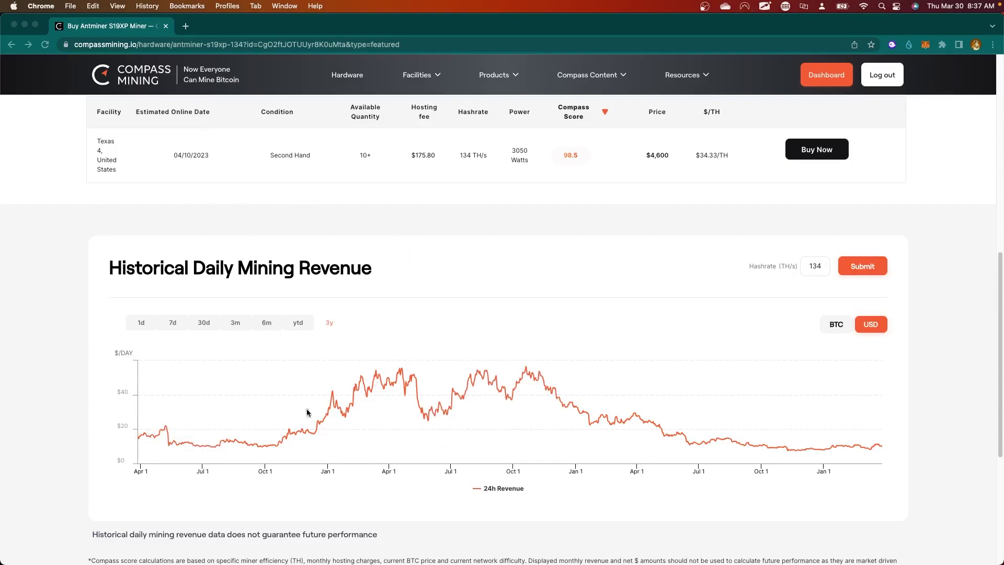
mouse_move(269, 425)
mouse_down()
mouse_move(412, 336)
mouse_move(402, 363)
mouse_up()
mouse_move(563, 330)
mouse_down()
mouse_move(741, 423)
mouse_move(727, 390)
mouse_up()
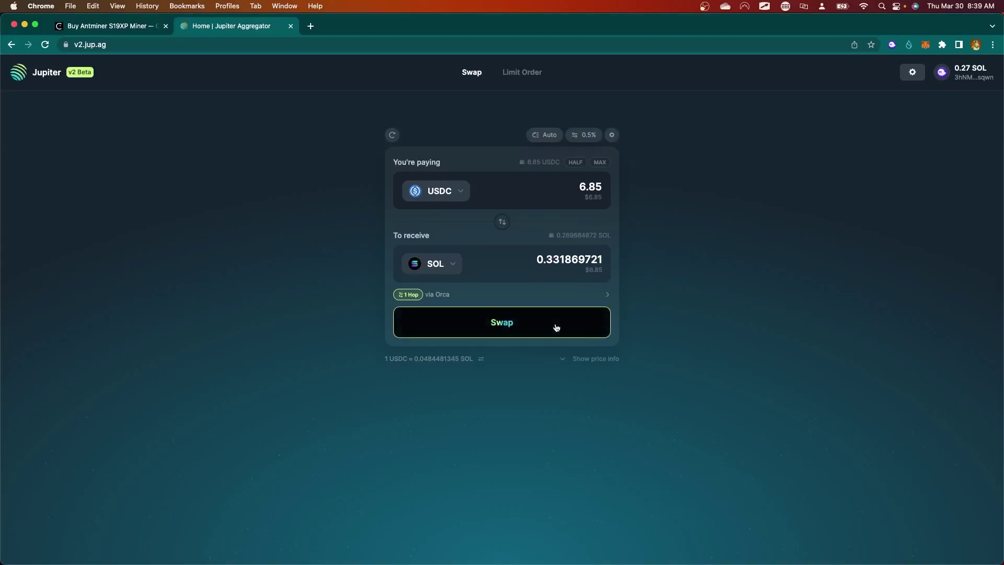
Start the 6.85 USDC-to-SOL swap and bring up Phantom's network fee details.
click(553, 328)
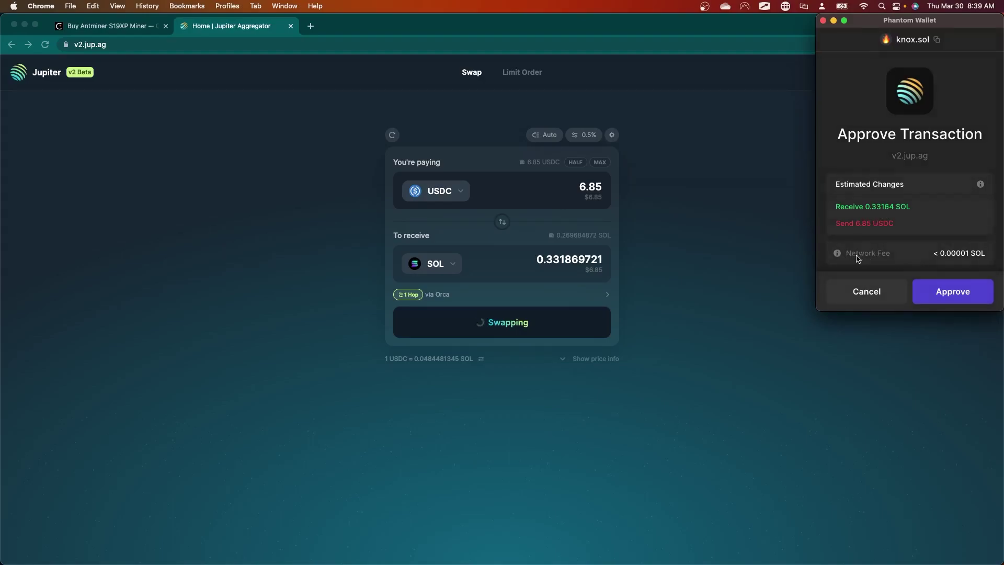
mouse_move(838, 255)
Handwrite the fee 0.000005 in magenta with the annotation pen.
key(ctrl+alt+a)
click(99, 242)
drag(69, 224, 118, 209)
drag(132, 200, 175, 179)
drag(187, 158, 208, 215)
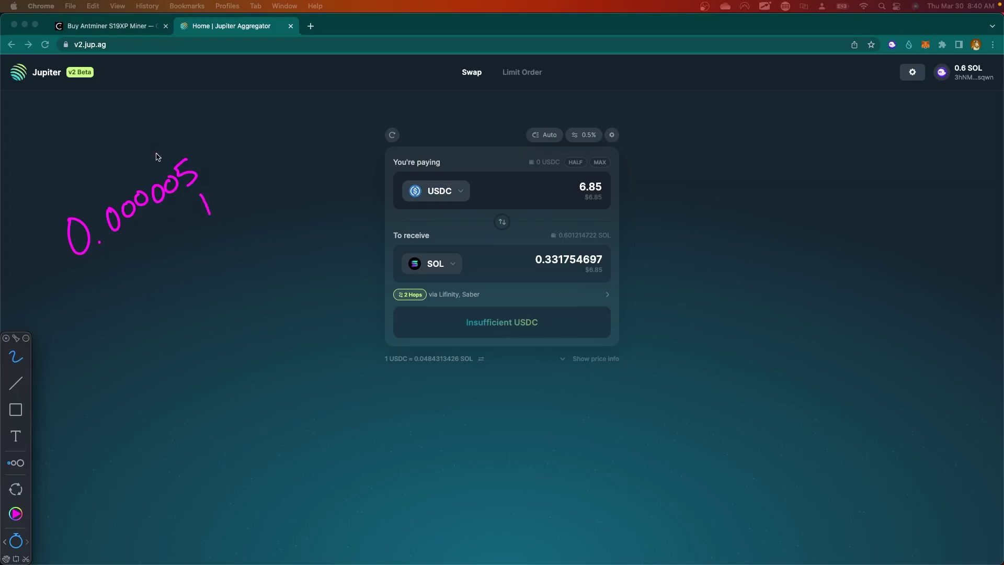
mouse_move(160, 146)
mouse_down()
mouse_move(155, 158)
mouse_move(168, 133)
mouse_up()
Write Lamports below the fee, arrow and underline 000005, and add 5000.
drag(143, 294, 172, 302)
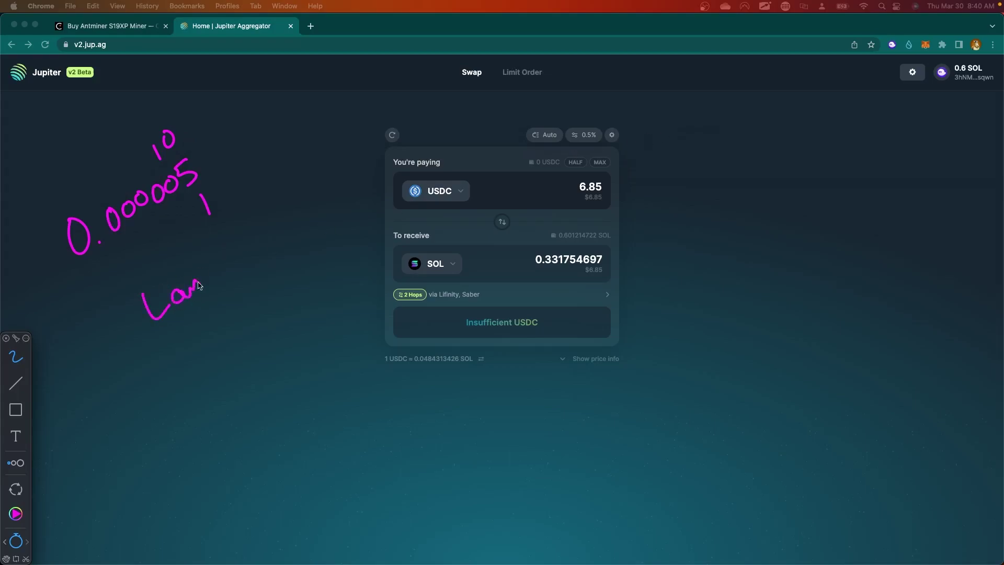
mouse_move(202, 288)
mouse_down()
mouse_move(241, 268)
mouse_move(250, 244)
mouse_move(239, 261)
mouse_up()
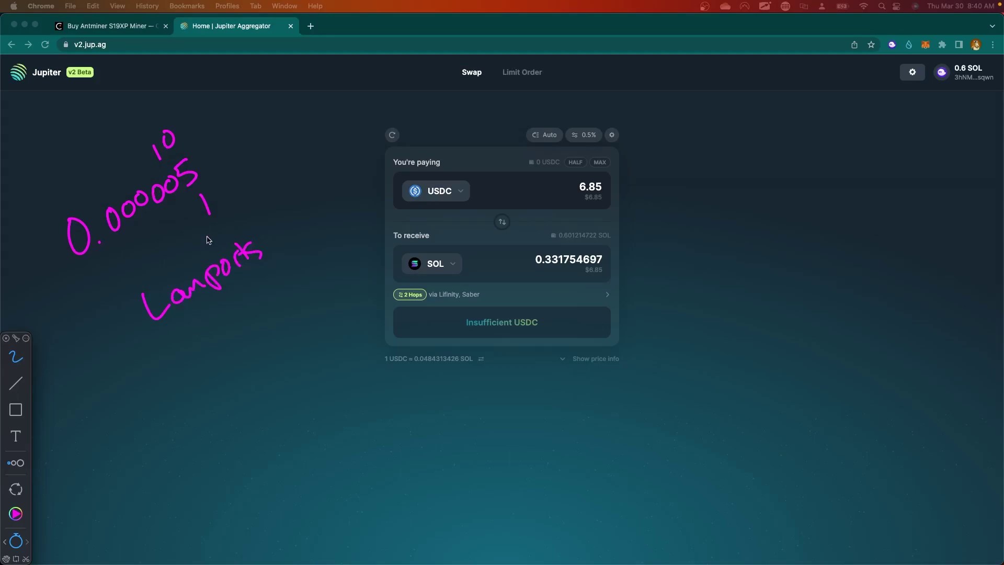
mouse_move(210, 153)
mouse_down()
mouse_move(216, 163)
mouse_move(228, 148)
mouse_up()
drag(123, 235, 172, 201)
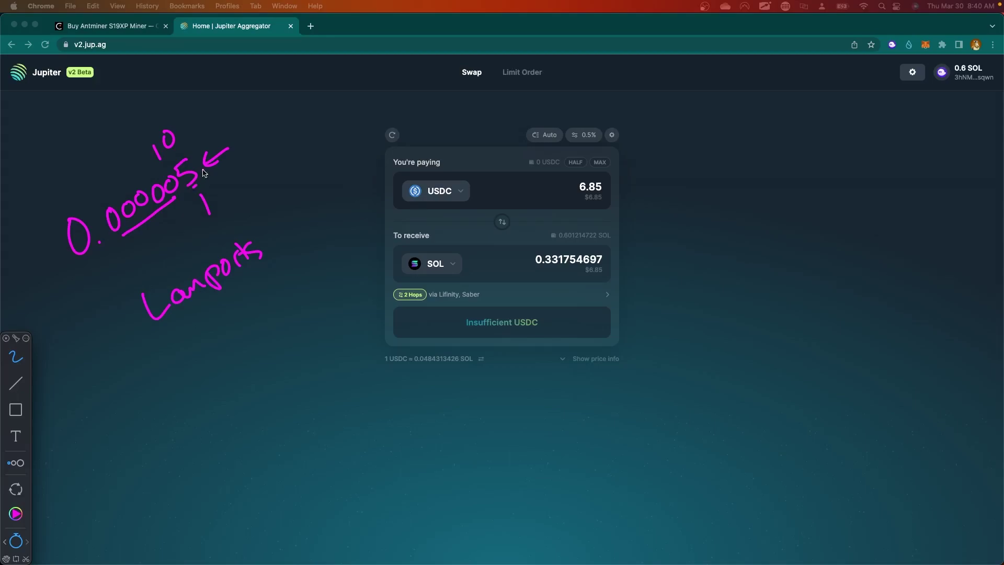
mouse_move(180, 341)
mouse_down()
mouse_move(169, 360)
mouse_move(186, 377)
mouse_up()
drag(209, 336, 209, 337)
mouse_move(224, 321)
mouse_down()
mouse_move(219, 335)
mouse_move(223, 322)
mouse_up()
drag(240, 310, 238, 312)
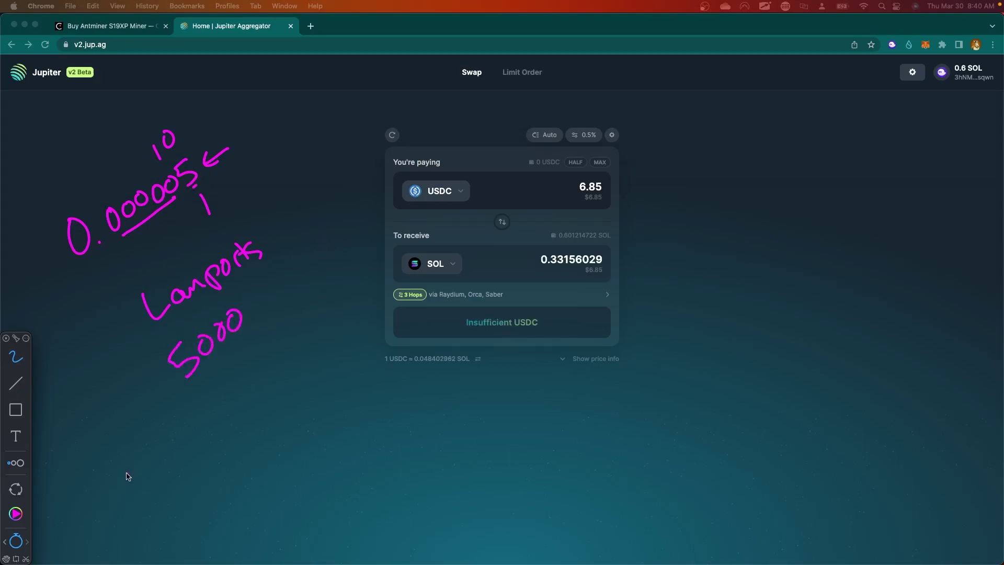
Write the note '1B Lamports = 1 SOL' with an arrow pointing at Lamports.
drag(125, 467, 144, 490)
drag(133, 454, 147, 488)
mouse_move(180, 435)
mouse_down()
mouse_move(190, 456)
mouse_move(250, 391)
mouse_up()
mouse_move(249, 402)
mouse_down()
mouse_move(290, 352)
mouse_move(291, 365)
mouse_up()
drag(297, 330, 315, 359)
mouse_move(340, 296)
mouse_down()
mouse_move(344, 326)
mouse_move(359, 299)
mouse_up()
mouse_move(372, 286)
mouse_down()
mouse_move(369, 311)
mouse_move(392, 288)
mouse_up()
mouse_move(283, 225)
mouse_down()
mouse_move(276, 232)
mouse_move(285, 241)
mouse_move(291, 220)
mouse_up()
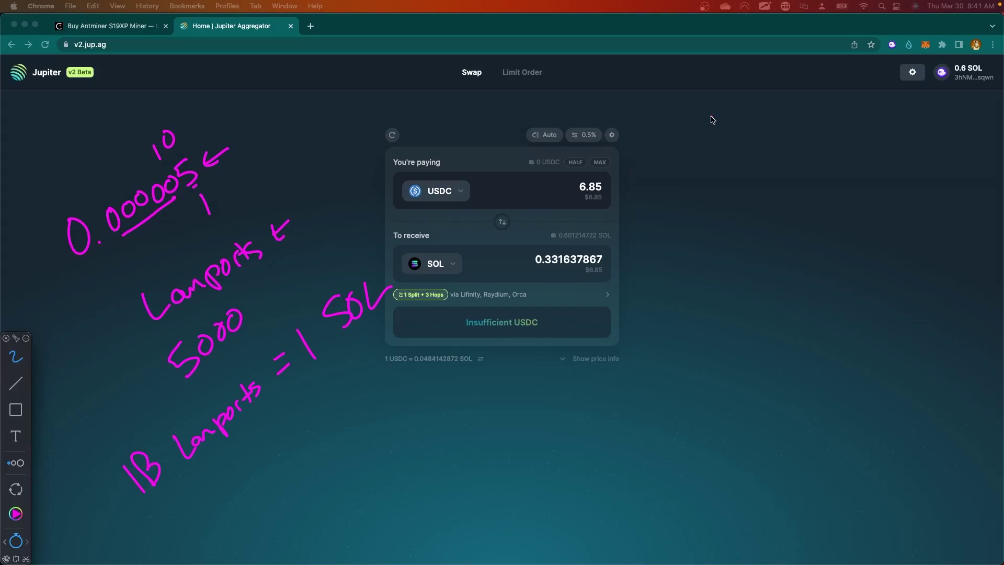
Arrow the 5000 and write 'Fee Markets' at the top right.
mouse_move(315, 257)
mouse_down()
mouse_move(326, 273)
mouse_move(334, 255)
mouse_up()
mouse_move(683, 87)
mouse_down()
mouse_move(685, 118)
mouse_move(701, 86)
mouse_up()
mouse_move(697, 104)
mouse_down()
mouse_move(860, 92)
mouse_move(867, 102)
mouse_up()
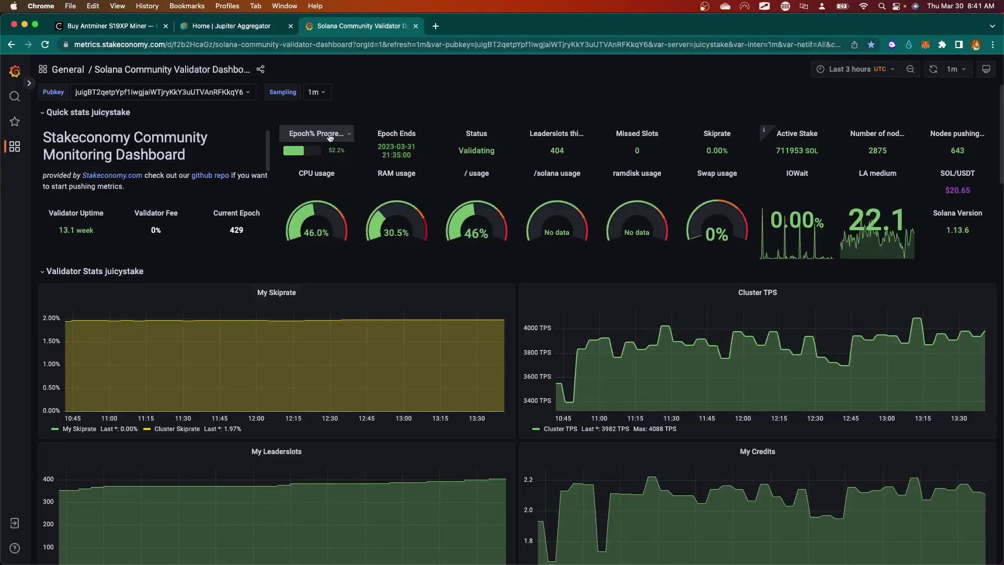
key(b)
drag(491, 78, 484, 103)
mouse_move(493, 78)
mouse_down()
mouse_move(506, 96)
mouse_move(532, 83)
mouse_move(542, 97)
mouse_up()
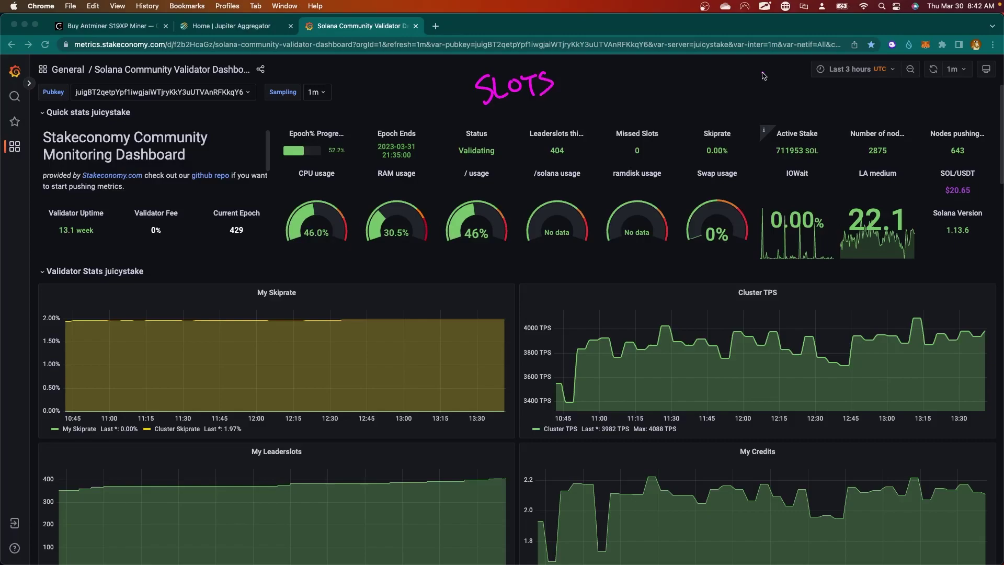
drag(578, 84, 577, 92)
mouse_move(647, 67)
mouse_down()
mouse_move(646, 80)
mouse_move(726, 109)
mouse_move(658, 65)
mouse_move(645, 90)
mouse_move(657, 96)
mouse_up()
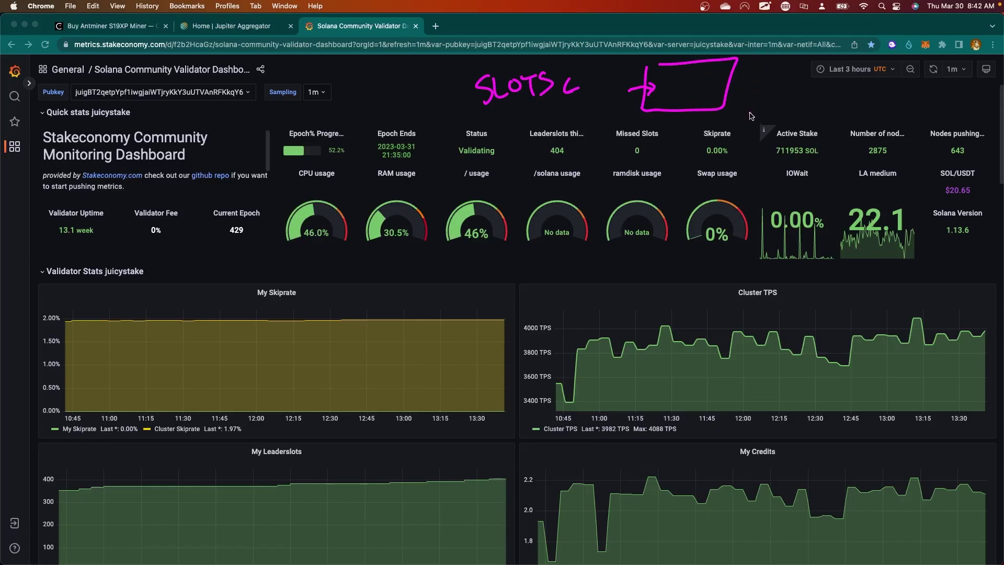
drag(776, 73, 777, 90)
mouse_move(789, 86)
mouse_down()
mouse_move(769, 106)
mouse_move(796, 109)
mouse_move(829, 86)
mouse_up()
drag(822, 88, 825, 106)
mouse_move(832, 97)
mouse_down()
mouse_move(842, 106)
mouse_move(833, 108)
mouse_up()
drag(844, 107, 854, 107)
mouse_move(905, 84)
mouse_down()
mouse_move(892, 107)
mouse_move(901, 94)
mouse_up()
drag(904, 98, 923, 98)
drag(940, 93, 930, 107)
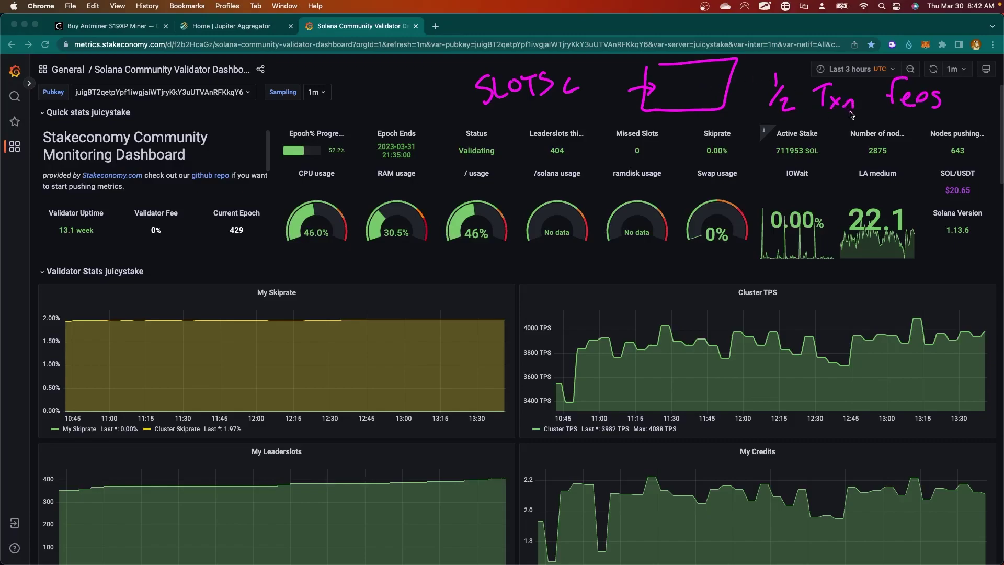
drag(757, 159, 752, 192)
mouse_move(763, 183)
mouse_down()
mouse_move(774, 200)
mouse_move(803, 198)
mouse_up()
drag(838, 180, 837, 205)
drag(836, 162, 858, 199)
mouse_move(859, 185)
mouse_down()
mouse_move(875, 197)
mouse_move(903, 186)
mouse_move(939, 195)
mouse_move(949, 164)
mouse_up()
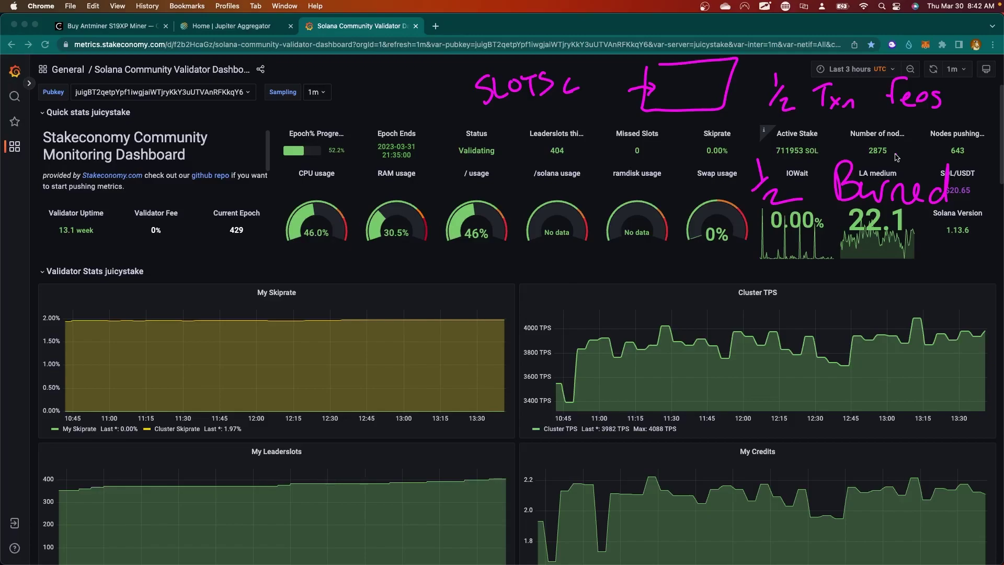
drag(484, 119, 566, 94)
mouse_move(603, 63)
mouse_down()
mouse_move(653, 42)
mouse_move(674, 67)
mouse_move(682, 56)
mouse_move(730, 58)
mouse_move(776, 80)
mouse_up()
mouse_move(757, 77)
mouse_down()
mouse_move(775, 83)
mouse_move(778, 62)
mouse_up()
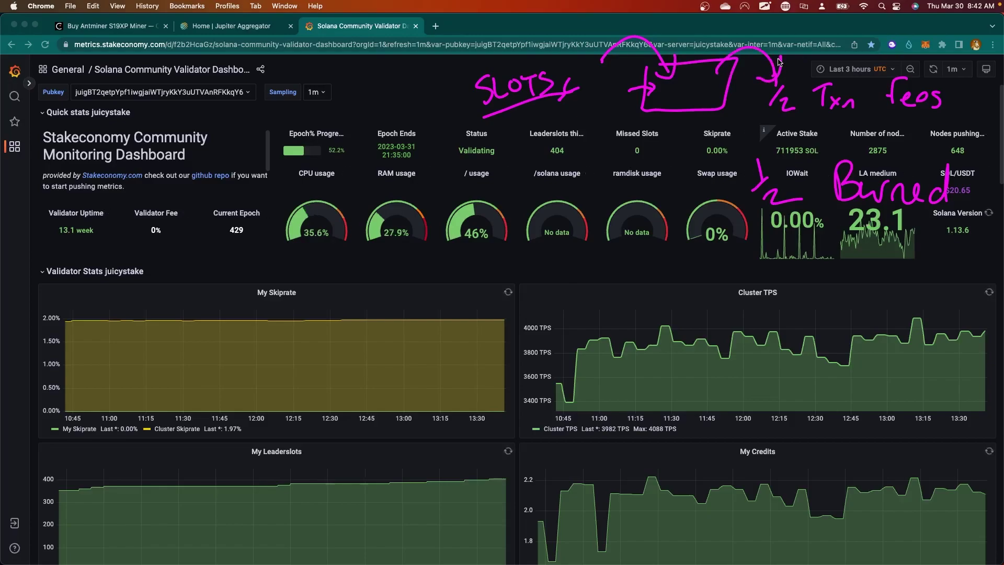
key(Escape)
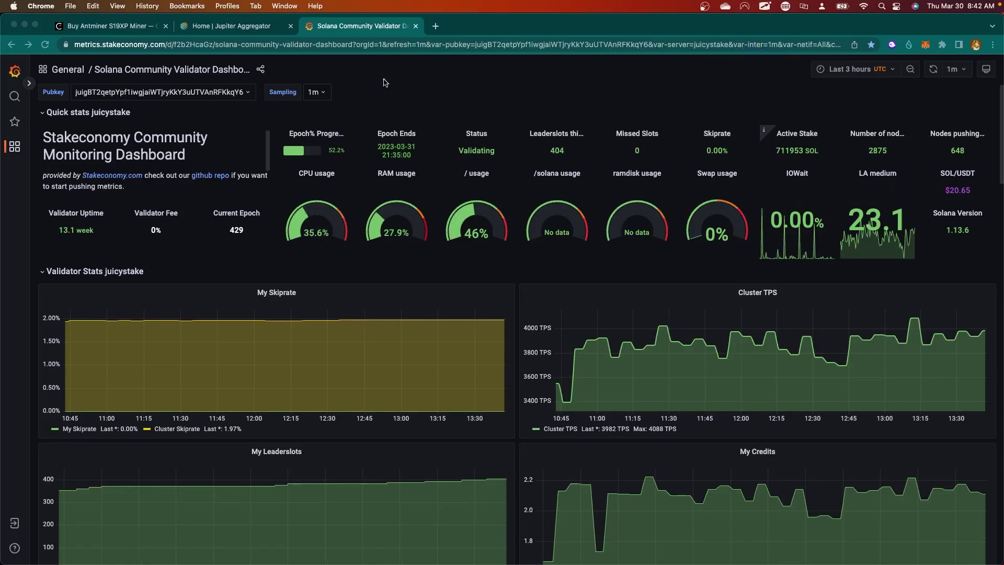
Sketch a block marked 1 above the dashboard with arrows fanning out beneath.
mouse_move(374, 67)
mouse_down()
mouse_move(377, 95)
mouse_move(412, 83)
mouse_move(451, 95)
mouse_move(413, 97)
mouse_up()
mouse_move(403, 64)
mouse_down()
mouse_move(421, 62)
mouse_move(420, 78)
mouse_move(459, 109)
mouse_up()
click(451, 106)
mouse_move(428, 93)
mouse_down()
mouse_move(436, 104)
mouse_move(411, 112)
mouse_up()
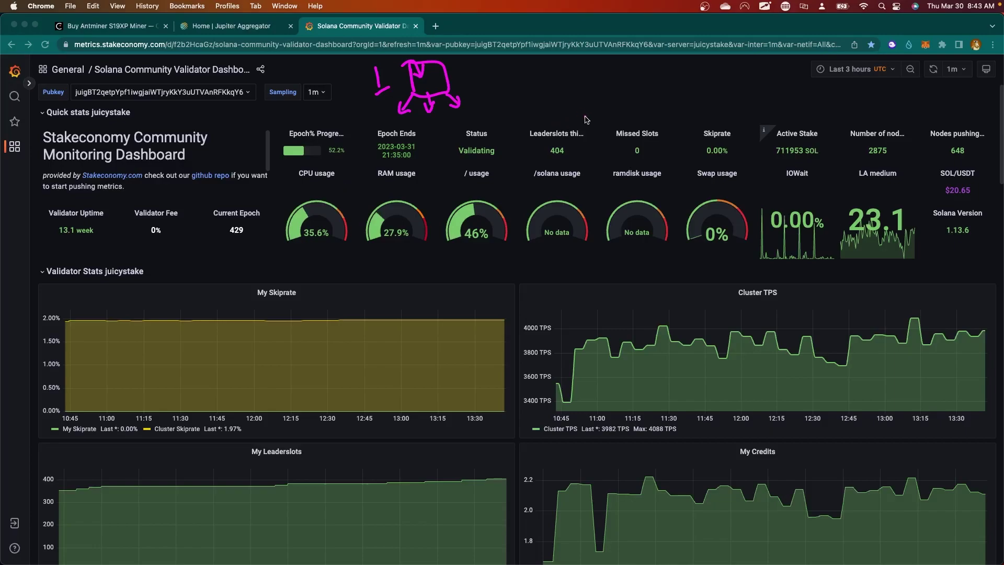
Write 'VOTE ← 0.000005' beside the sketched block.
mouse_move(512, 102)
mouse_down()
mouse_move(530, 87)
mouse_move(566, 121)
mouse_move(589, 87)
mouse_up()
mouse_move(580, 94)
mouse_down()
mouse_move(582, 124)
mouse_move(605, 97)
mouse_up()
drag(583, 111, 601, 110)
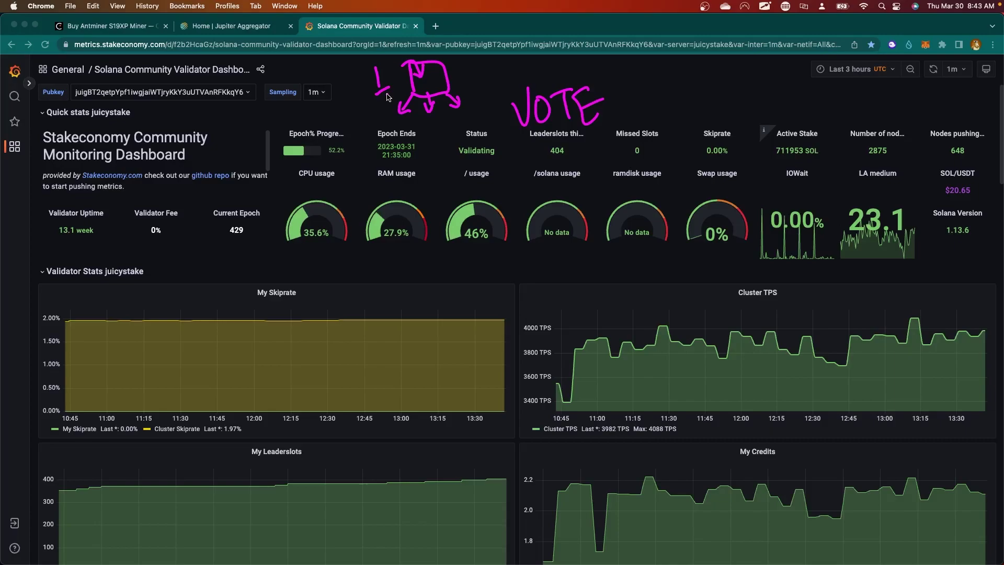
mouse_move(621, 93)
mouse_down()
mouse_move(626, 108)
mouse_move(644, 89)
mouse_move(654, 113)
mouse_move(663, 82)
mouse_move(712, 90)
mouse_up()
click(681, 114)
mouse_move(731, 90)
mouse_down()
mouse_move(726, 100)
mouse_move(753, 93)
mouse_move(768, 118)
mouse_move(759, 94)
mouse_up()
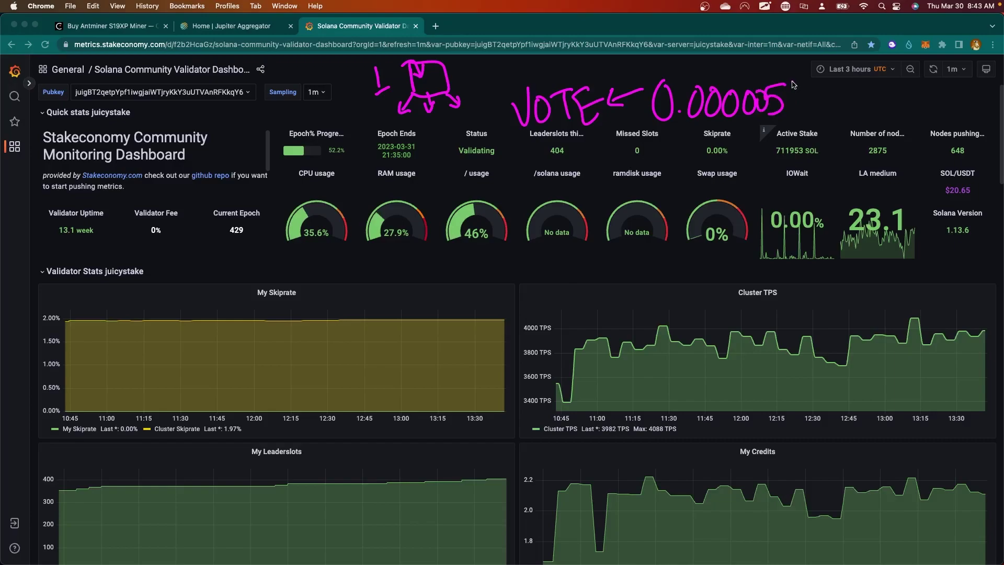
Write 450ms above VOTE and underline the 0.000005 fee.
mouse_move(521, 63)
mouse_down()
mouse_move(517, 79)
mouse_move(530, 78)
mouse_up()
mouse_move(527, 68)
mouse_down()
mouse_move(526, 85)
mouse_move(536, 89)
mouse_move(556, 64)
mouse_move(585, 82)
mouse_move(632, 69)
mouse_up()
click(648, 124)
drag(652, 125, 806, 123)
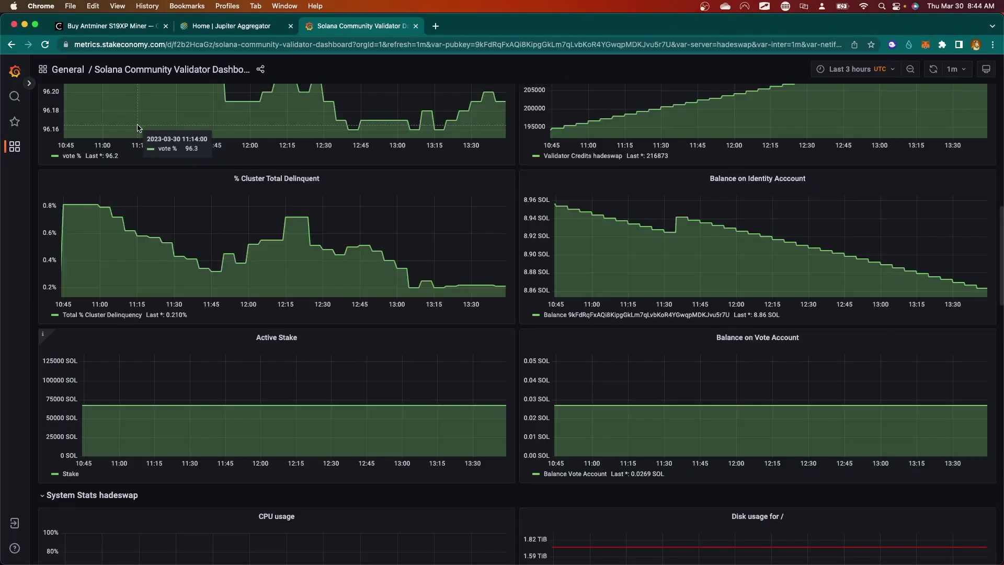
Trace the falling Balance on Identity Account line and circle its one upward step.
key(super+shift+a)
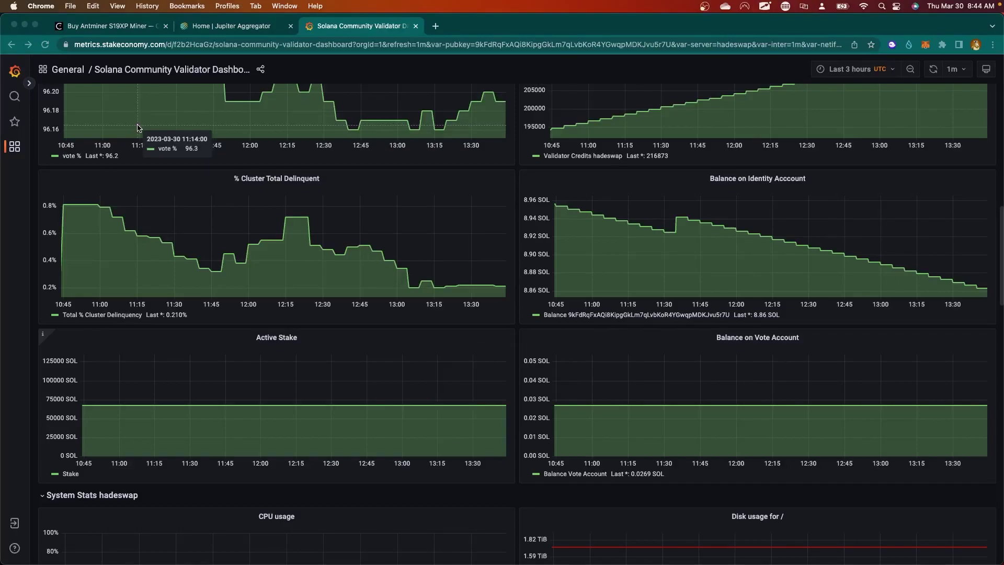
mouse_move(503, 169)
mouse_down()
mouse_move(524, 167)
mouse_move(494, 194)
mouse_move(885, 356)
mouse_move(793, 128)
mouse_move(692, 114)
mouse_up()
mouse_move(549, 186)
mouse_down()
mouse_move(975, 290)
mouse_move(957, 298)
mouse_up()
mouse_move(692, 243)
mouse_down()
mouse_move(681, 204)
mouse_move(690, 206)
mouse_up()
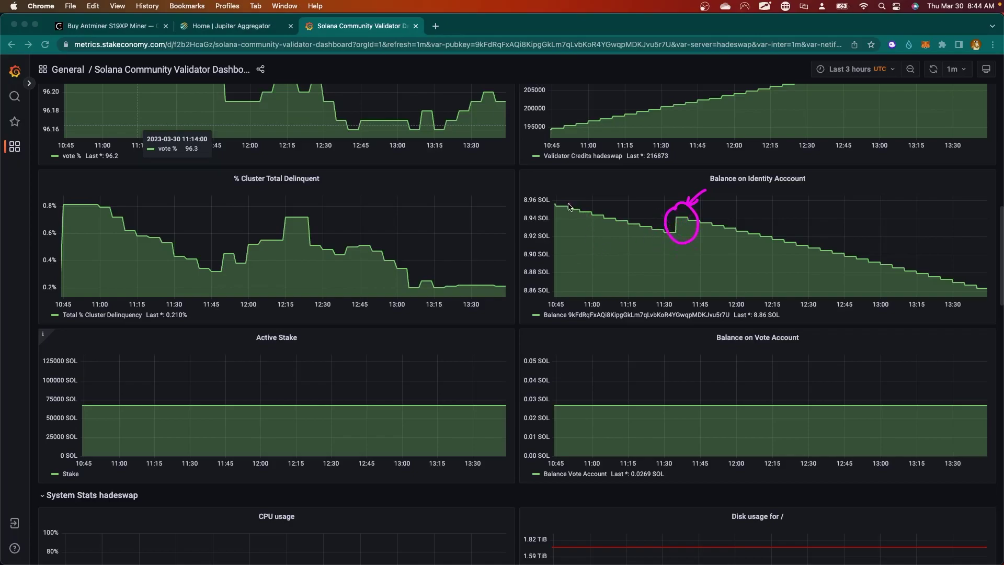
mouse_move(560, 200)
mouse_down()
mouse_move(907, 287)
mouse_move(921, 283)
mouse_move(905, 300)
mouse_up()
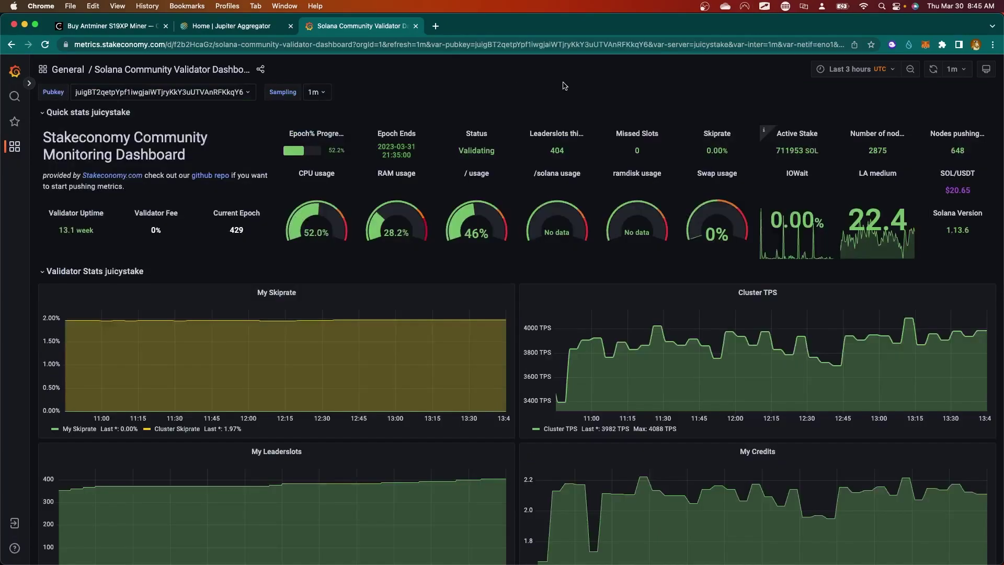
Circle Active Stake, link it to the 404 Leaderslots with an arrow, then clear the drawing.
key(b)
mouse_move(790, 108)
mouse_down()
mouse_move(785, 126)
mouse_move(850, 160)
mouse_move(761, 96)
mouse_up()
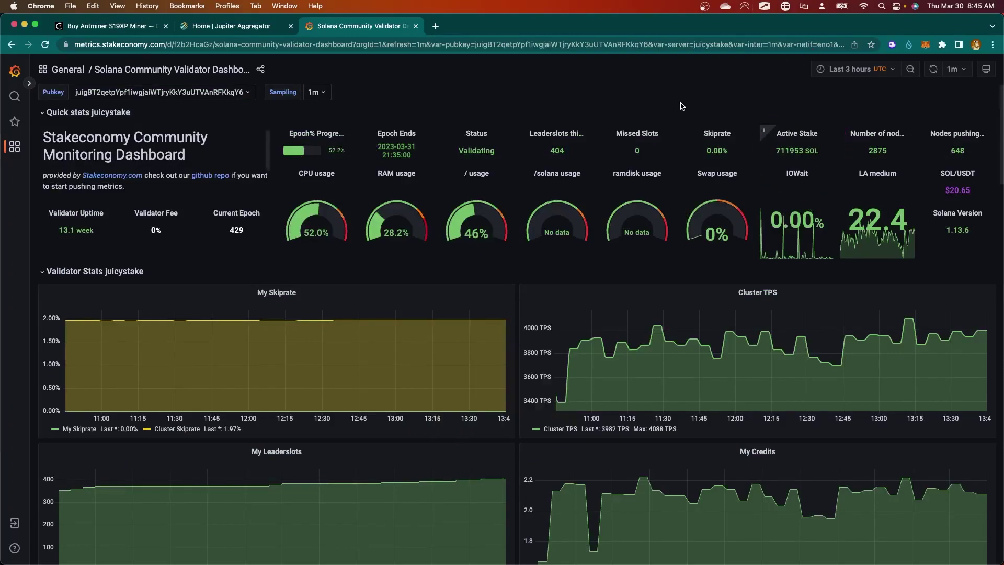
scroll(552, 119, down, 1)
scroll(552, 118, up, 1)
key(b)
mouse_move(787, 79)
mouse_down()
mouse_move(795, 101)
mouse_move(808, 101)
mouse_move(816, 172)
mouse_move(806, 107)
mouse_move(773, 125)
mouse_move(612, 94)
mouse_move(570, 123)
mouse_move(544, 112)
mouse_move(578, 109)
mouse_move(569, 100)
mouse_up()
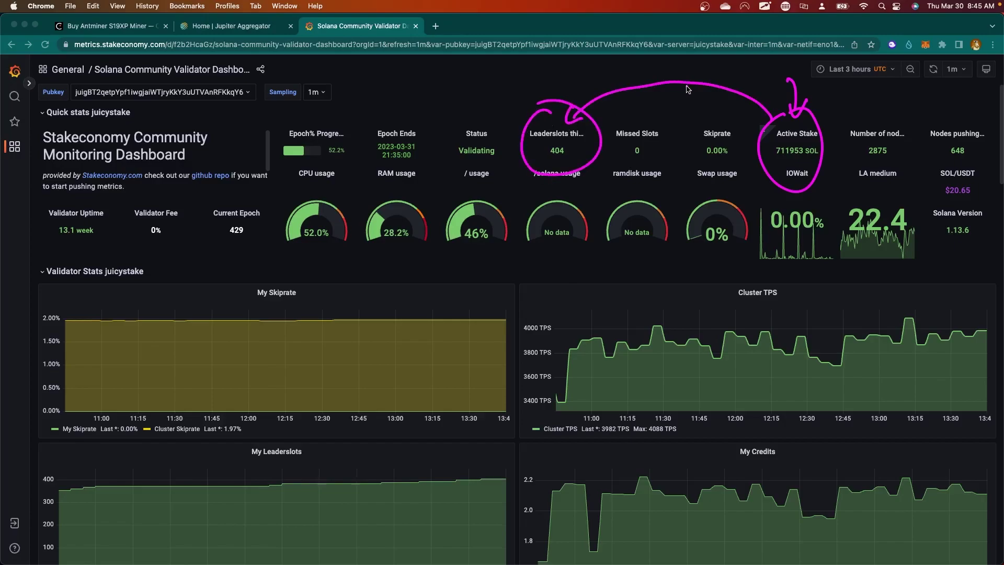
key(Escape)
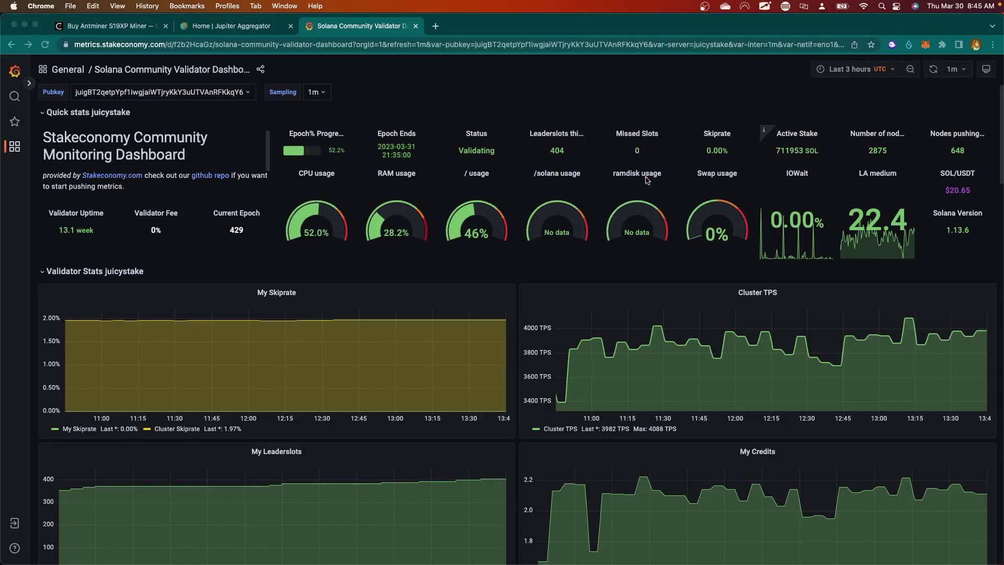
key(alt+shift+b)
Trace the identity balance trend, label it 6H, and mark the line's start and end.
scroll(628, 157, down, 10)
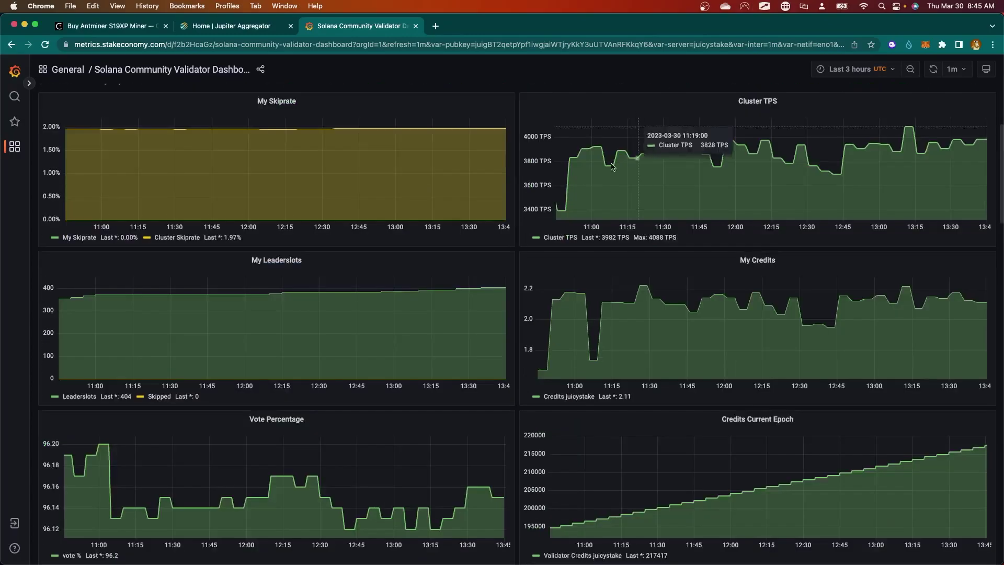
scroll(619, 194, down, 3)
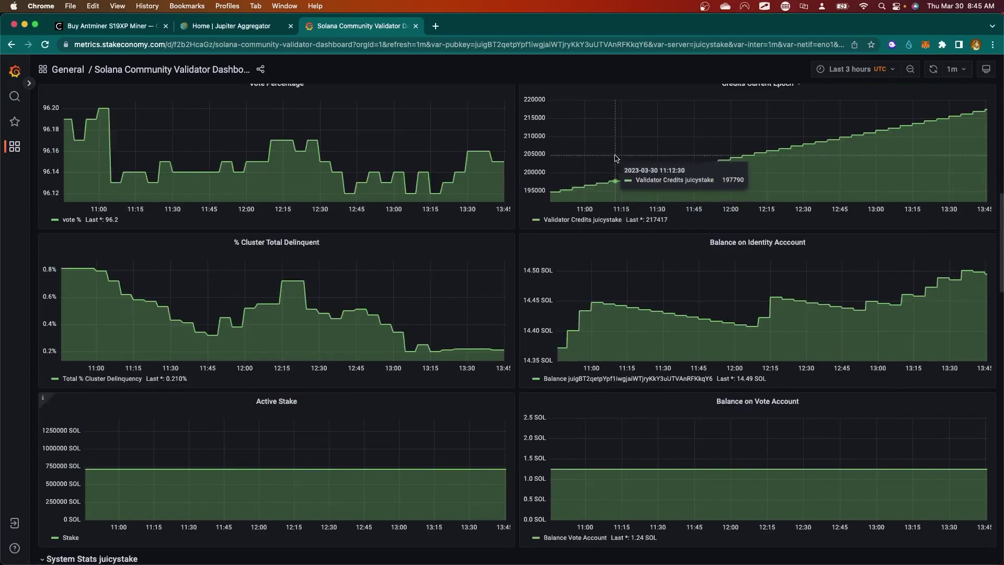
key(alt+shift+b)
mouse_move(560, 349)
mouse_down()
mouse_move(633, 331)
mouse_move(994, 285)
mouse_up()
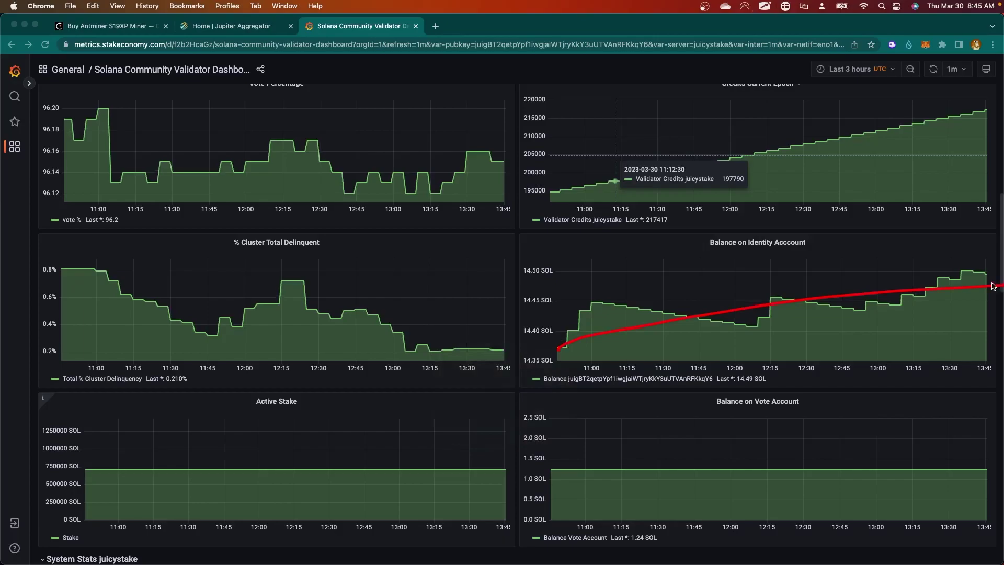
drag(612, 389, 622, 416)
mouse_move(622, 404)
mouse_down()
mouse_move(635, 402)
mouse_move(636, 416)
mouse_up()
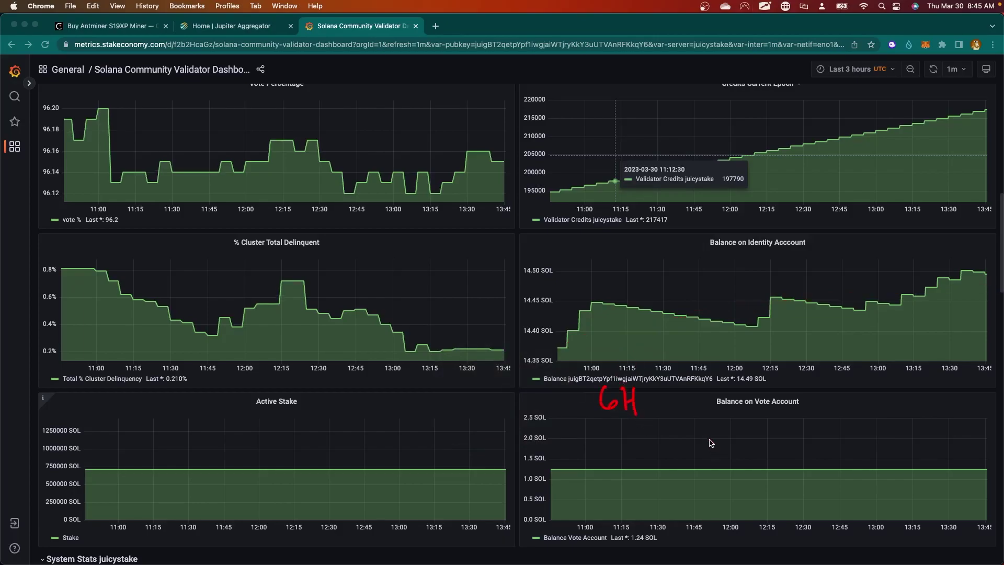
click(558, 349)
drag(996, 283, 995, 274)
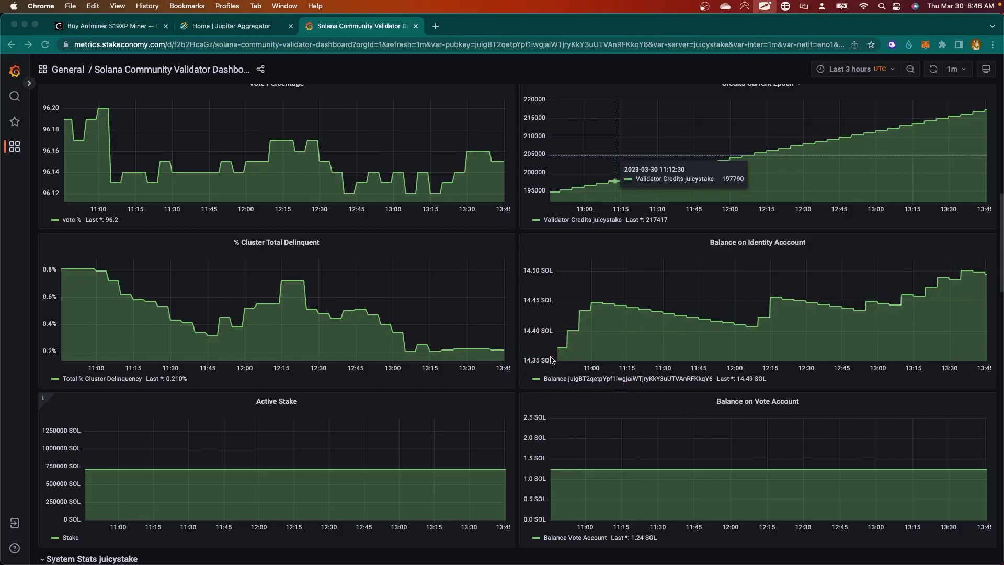
mouse_move(556, 350)
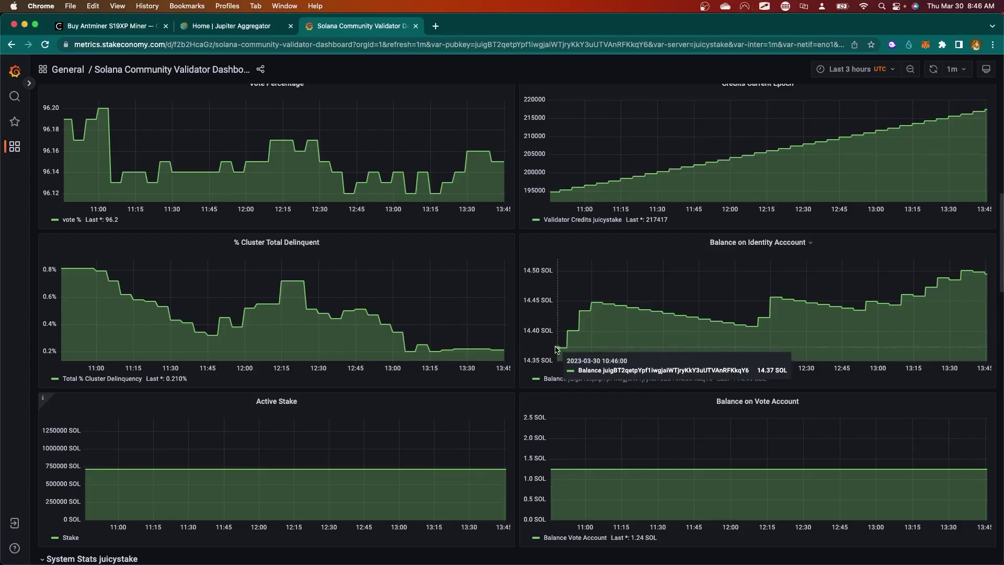
mouse_move(987, 273)
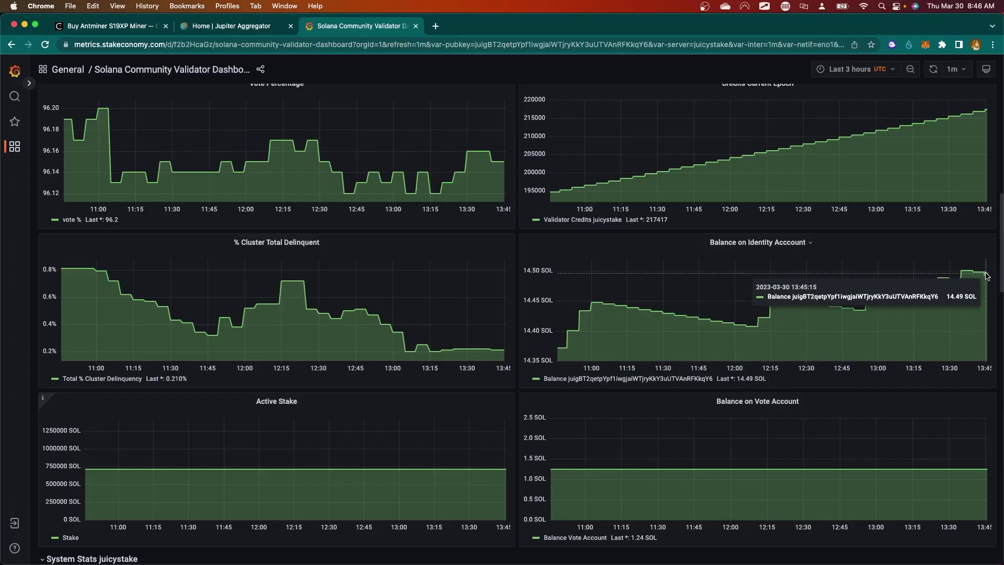
Write .12 above the identity balance chart and .5 beside it.
key(b)
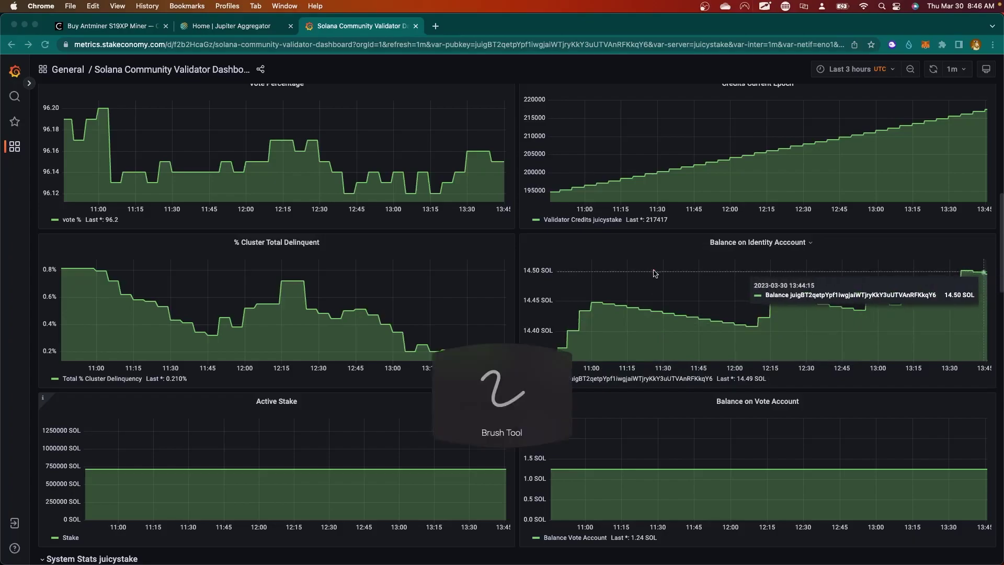
click(646, 257)
drag(660, 240, 657, 258)
drag(664, 244, 684, 256)
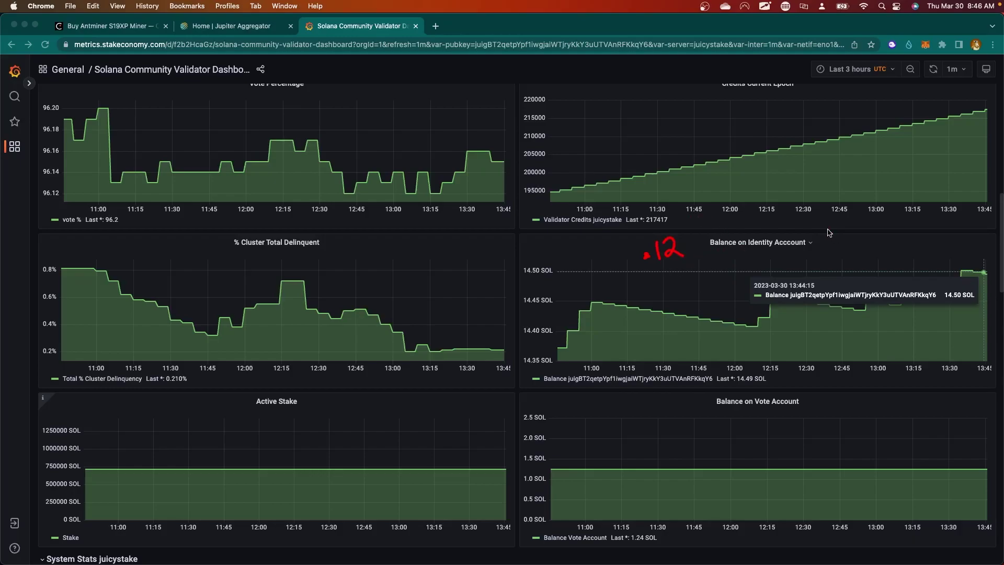
click(837, 252)
drag(866, 238, 849, 257)
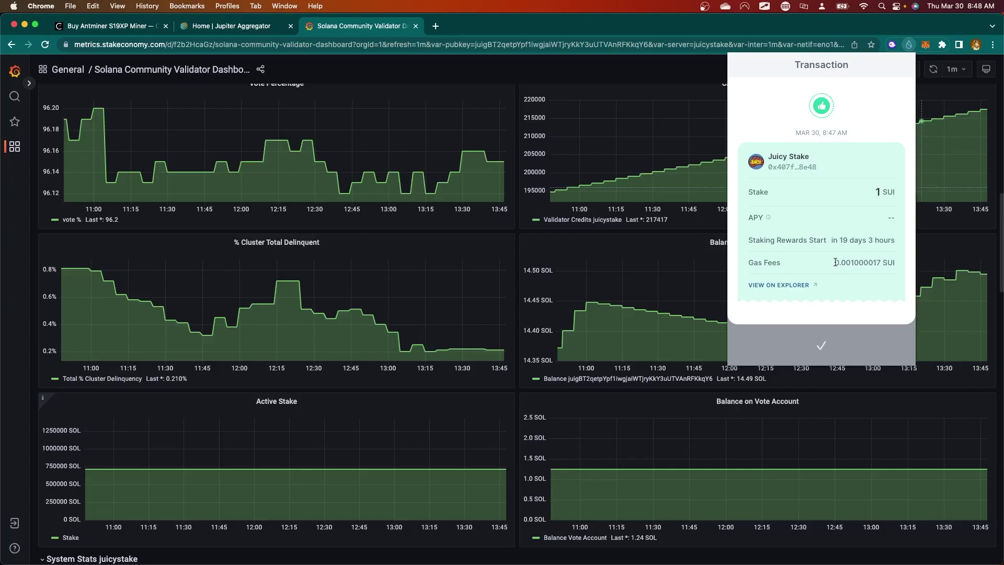
Highlight the Gas Fees value 0.001000017 SUI on the receipt.
drag(835, 262, 881, 262)
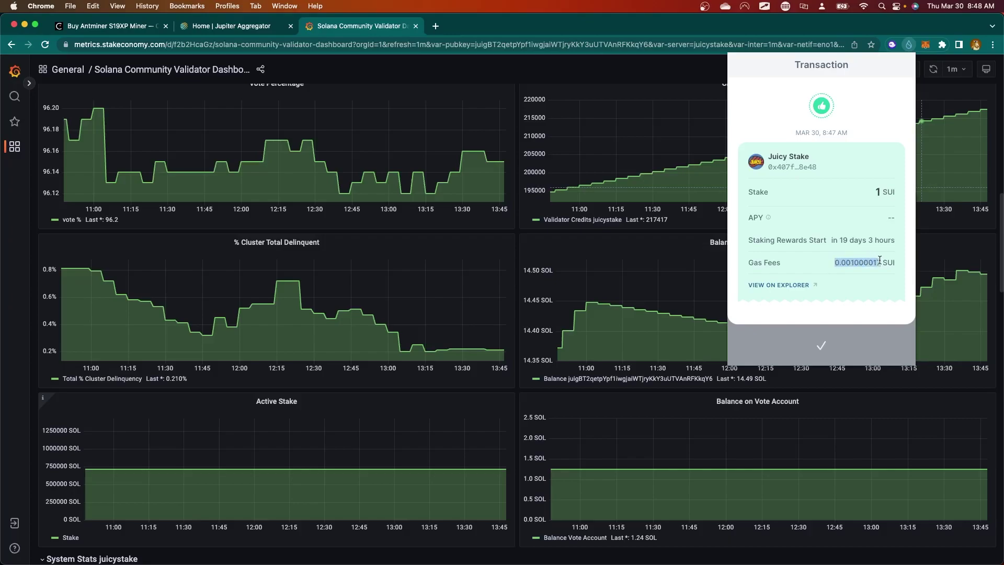
Open the stake transaction's page in Sui Explorer.
click(780, 285)
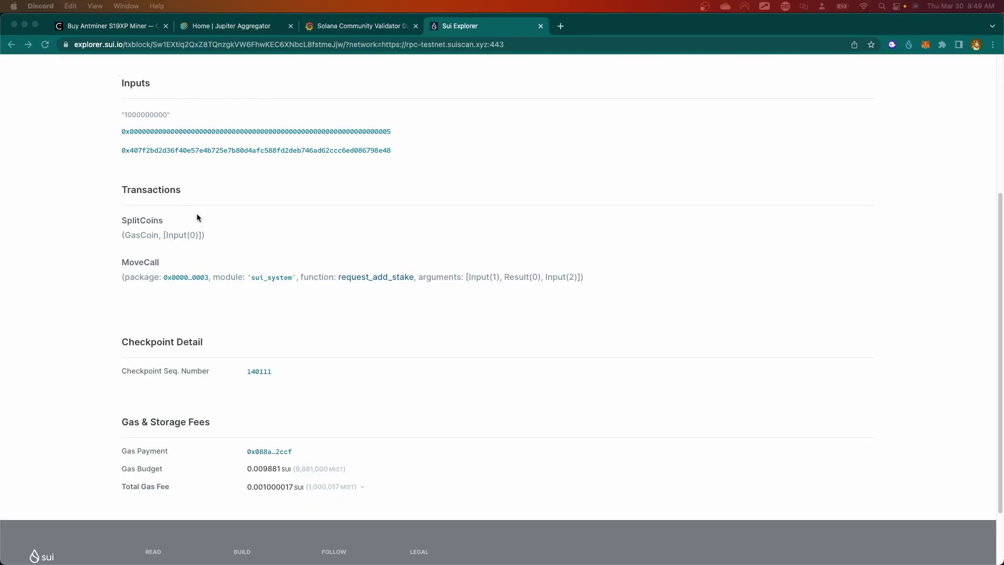
scroll(199, 217, down, 2)
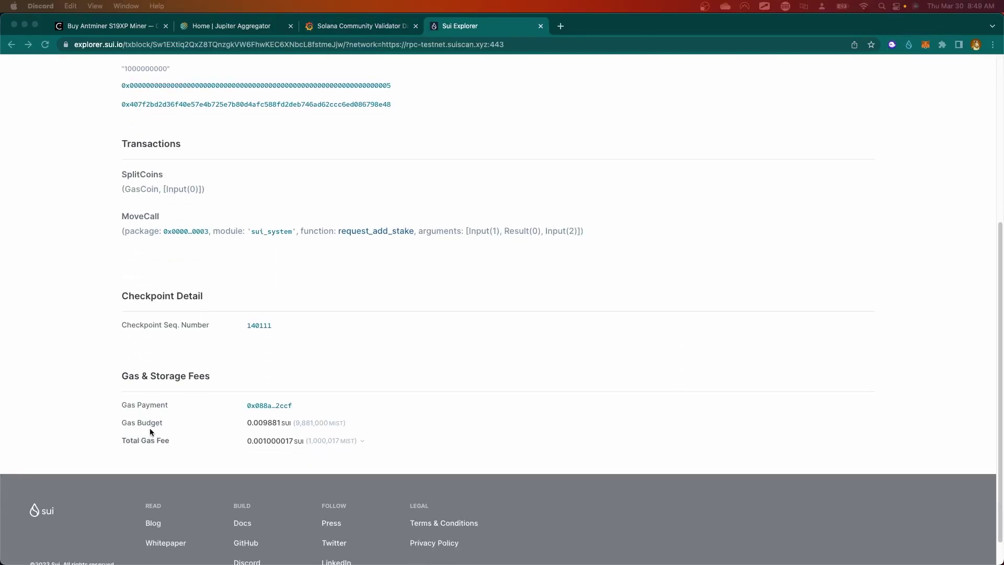
click(121, 438)
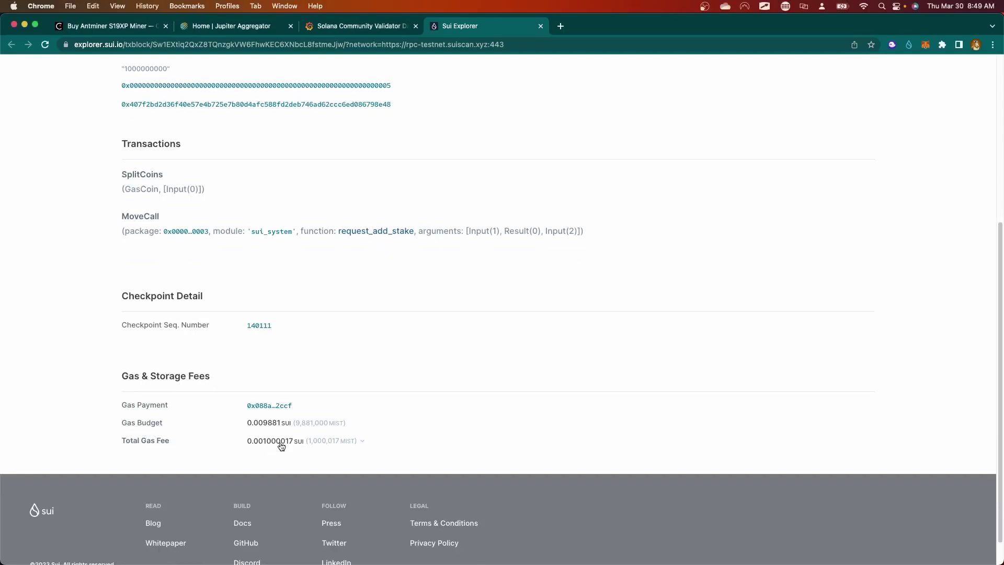
Expand Total Gas Fee to show 0.001 SUI computation, storage and rebate, then switch to freehand drawing.
click(360, 442)
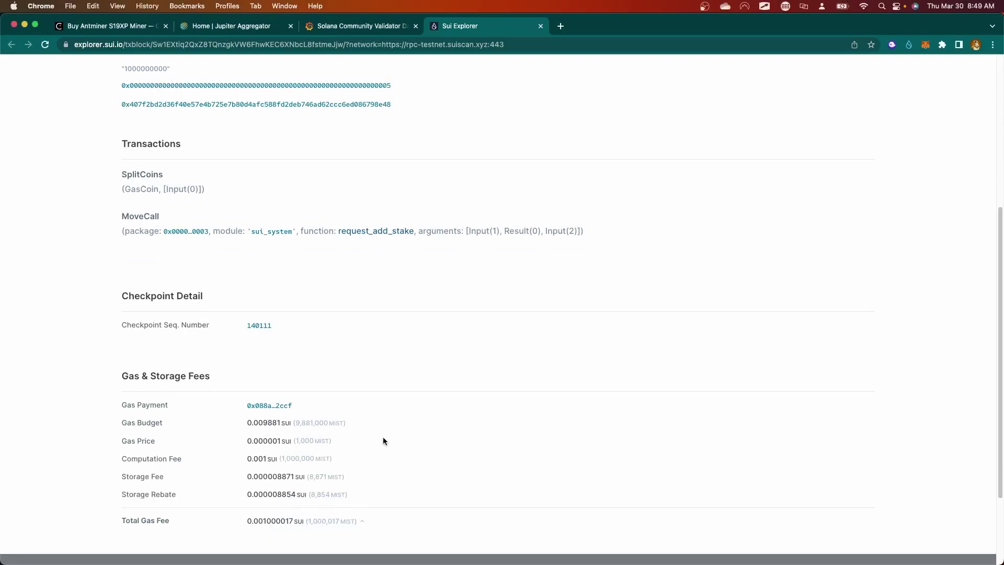
scroll(386, 437, down, 1)
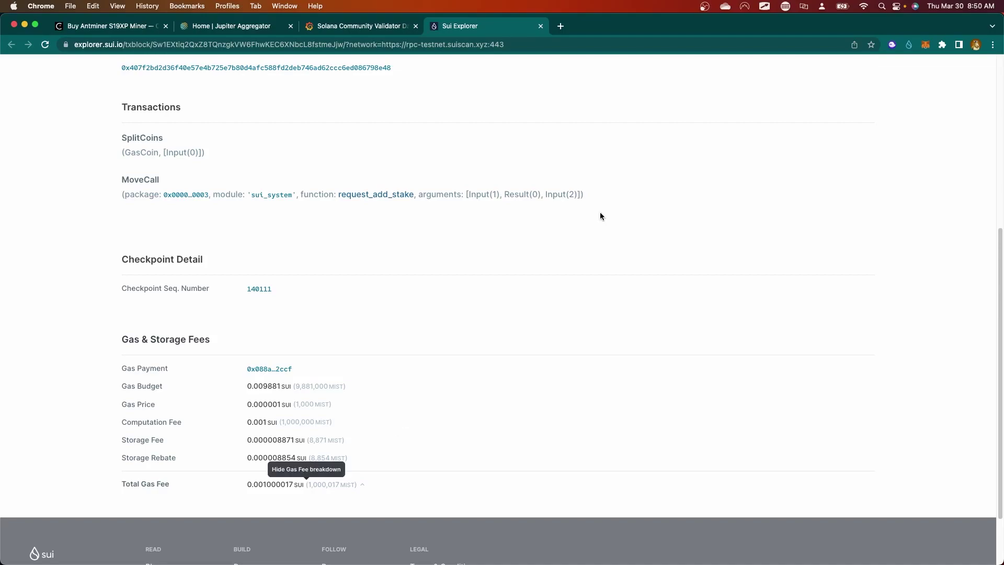
key(ctrl+alt+a)
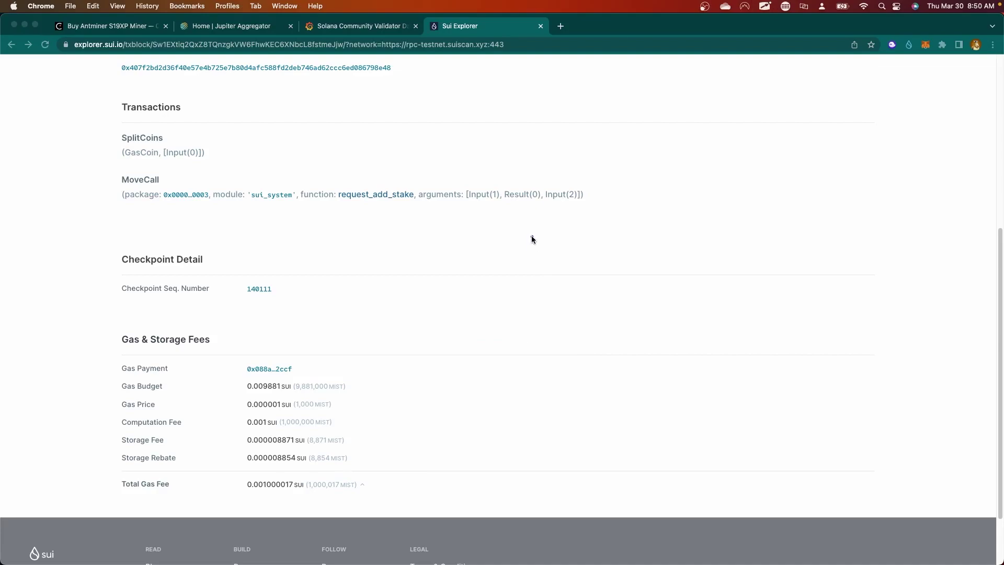
mouse_move(507, 225)
mouse_down()
mouse_move(515, 272)
mouse_move(533, 268)
mouse_up()
drag(570, 238, 590, 233)
drag(576, 249, 591, 246)
drag(639, 214, 647, 256)
mouse_move(675, 212)
mouse_down()
mouse_move(665, 239)
mouse_move(702, 208)
mouse_up()
mouse_move(683, 246)
mouse_down()
mouse_move(709, 226)
mouse_move(696, 210)
mouse_up()
drag(701, 210, 700, 231)
drag(697, 222, 718, 219)
drag(695, 213, 727, 203)
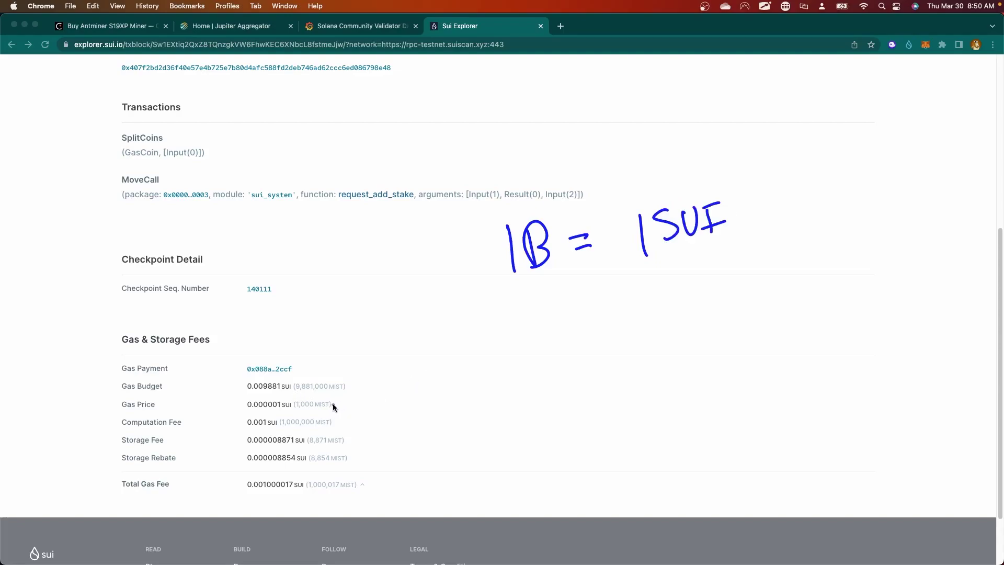
drag(349, 401, 351, 409)
mouse_move(244, 414)
mouse_down()
mouse_move(346, 411)
mouse_move(375, 396)
mouse_move(424, 400)
mouse_move(434, 412)
mouse_up()
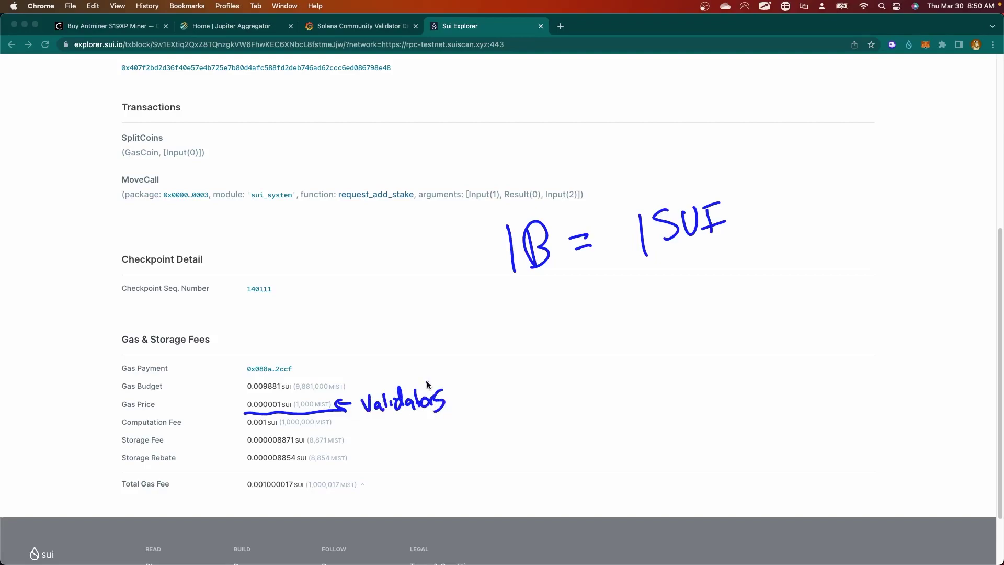
drag(336, 419, 347, 416)
mouse_move(349, 434)
mouse_down()
mouse_move(360, 431)
mouse_move(370, 449)
mouse_up()
key(Escape)
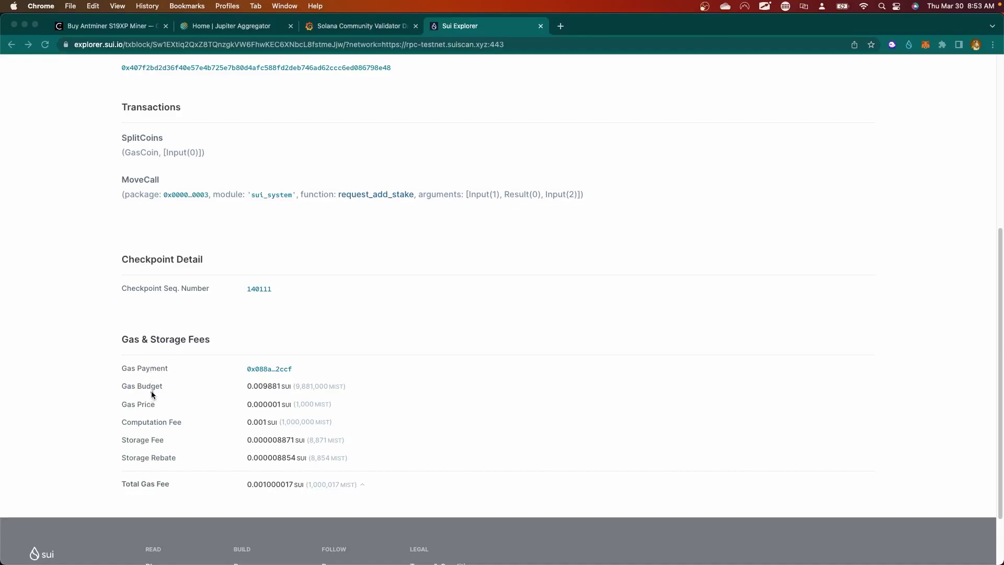
Box the Gas Price and Computation Fee rows and write 1,001,000 beside them.
mouse_move(152, 391)
mouse_down()
mouse_move(110, 388)
mouse_move(101, 430)
mouse_move(313, 427)
mouse_move(368, 392)
mouse_move(155, 388)
mouse_up()
mouse_move(388, 397)
mouse_down()
mouse_move(396, 417)
mouse_move(409, 401)
mouse_up()
drag(417, 398, 413, 400)
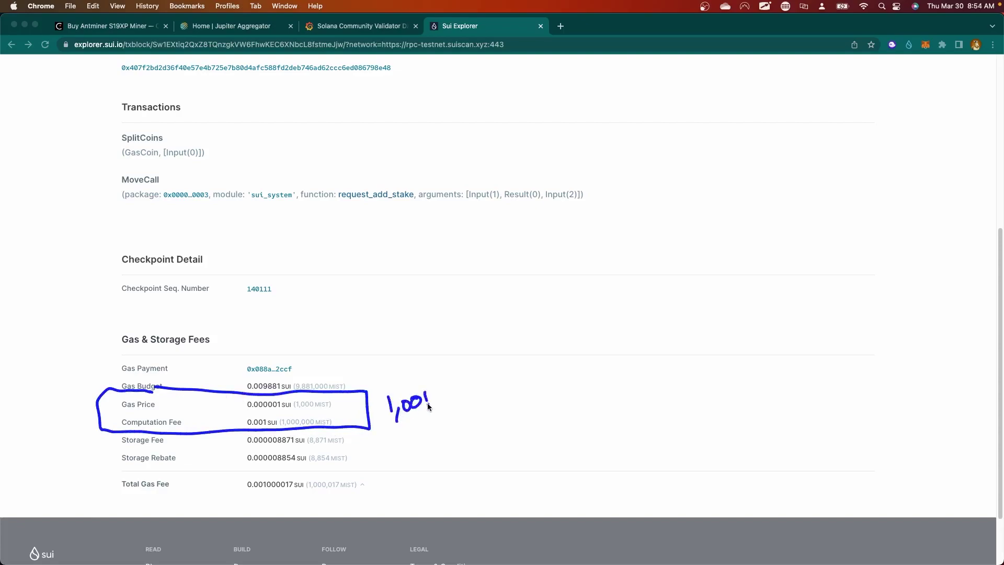
drag(437, 407, 434, 417)
drag(443, 393, 461, 386)
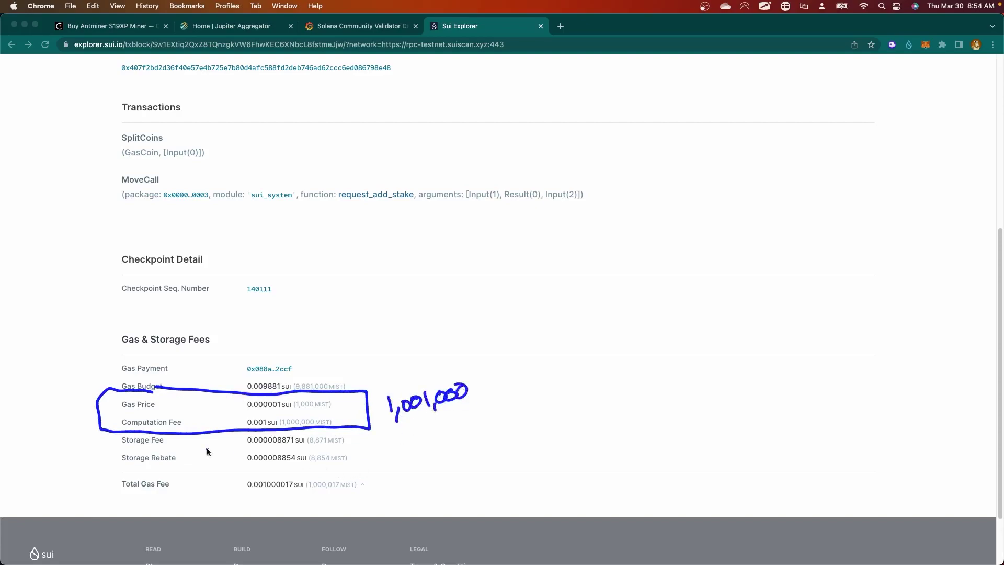
Bracket the Storage Fee and Storage Rebate rows and write 18,000 next to them.
drag(110, 455, 123, 473)
drag(399, 447, 400, 466)
drag(416, 448, 419, 468)
mouse_move(426, 452)
mouse_down()
mouse_move(429, 464)
mouse_move(451, 448)
mouse_up()
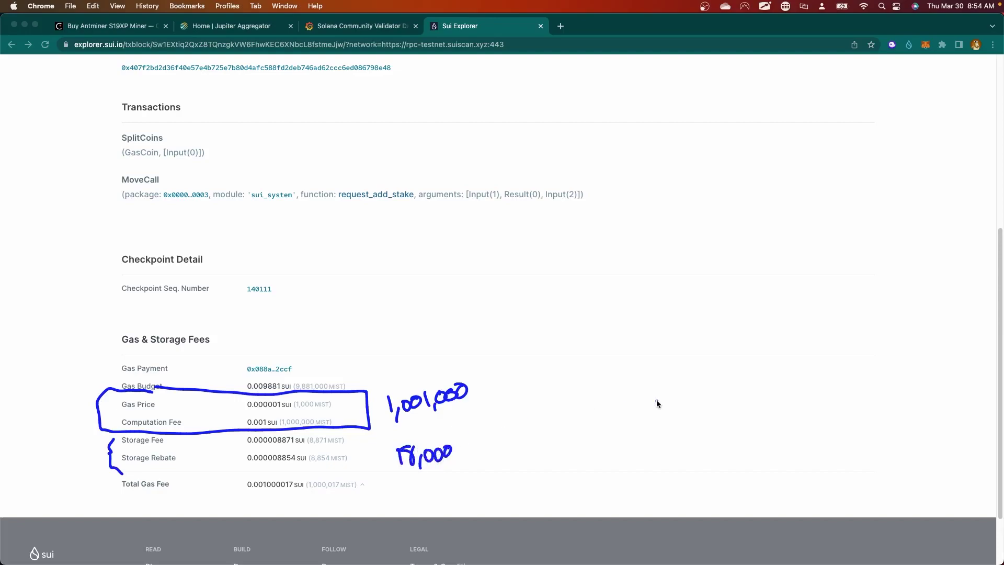
Draw a curved arrow from 1,001,000 up to a handwritten 'Stakers' label.
mouse_move(474, 388)
mouse_down()
mouse_move(473, 378)
mouse_move(487, 385)
mouse_up()
drag(496, 368, 474, 387)
mouse_move(477, 382)
mouse_down()
mouse_move(566, 237)
mouse_move(590, 237)
mouse_up()
drag(585, 226, 584, 250)
mouse_move(641, 219)
mouse_down()
mouse_move(628, 250)
mouse_move(651, 241)
mouse_up()
mouse_move(650, 237)
mouse_down()
mouse_move(704, 226)
mouse_move(732, 237)
mouse_up()
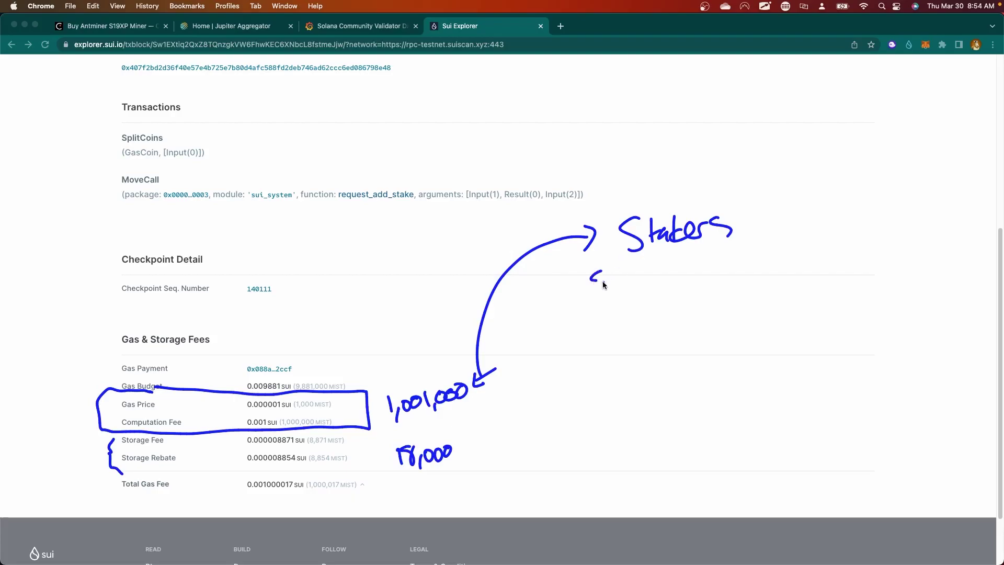
Handwrite 'Stake subsidies' directly beneath the Stakers label.
mouse_move(604, 283)
mouse_down()
mouse_move(683, 263)
mouse_move(716, 273)
mouse_move(742, 256)
mouse_move(792, 250)
mouse_move(776, 259)
mouse_up()
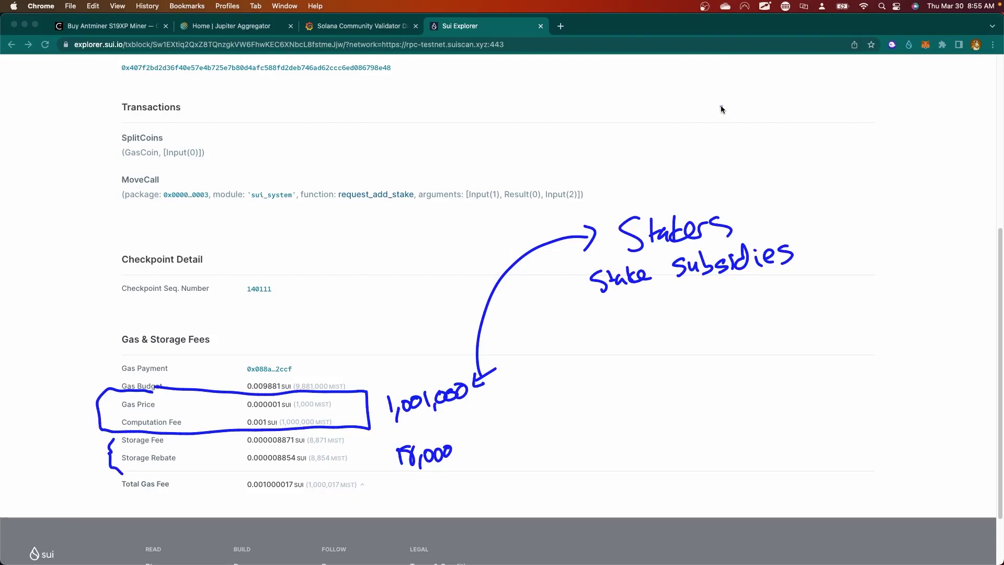
Sketch a falling curve with axes at upper right and a plus sign under stake subsidies.
mouse_move(713, 73)
mouse_down()
mouse_move(759, 131)
mouse_move(778, 129)
mouse_up()
mouse_move(720, 67)
mouse_down()
mouse_move(729, 104)
mouse_move(802, 130)
mouse_move(847, 128)
mouse_move(841, 133)
mouse_up()
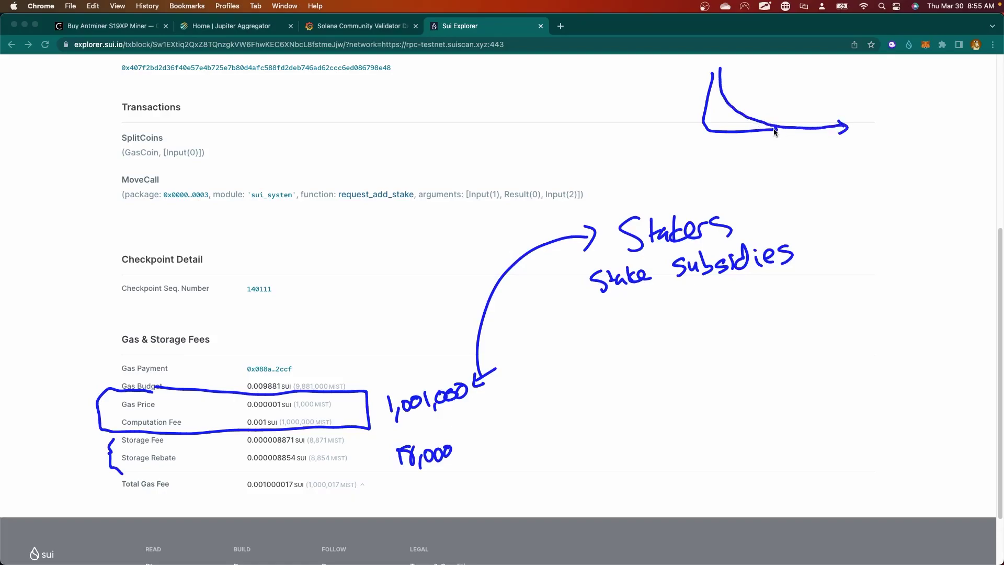
drag(773, 129, 851, 127)
drag(805, 250, 819, 252)
drag(683, 287, 682, 305)
drag(674, 298, 698, 293)
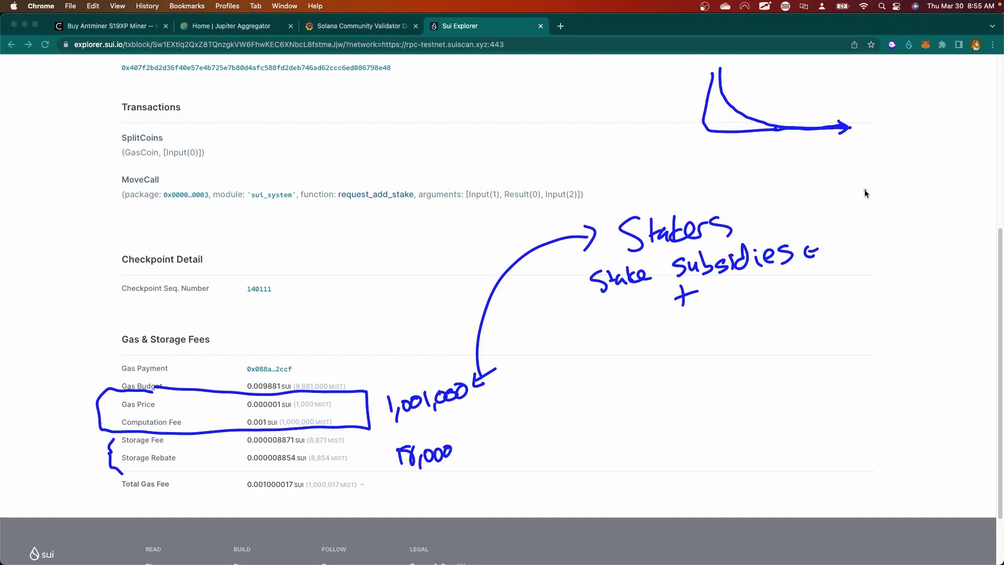
Circle 1,001,000, add a right-edge circle, and draw arrows linking the fee rows to the notes.
mouse_move(421, 420)
mouse_down()
mouse_move(441, 420)
mouse_move(385, 433)
mouse_move(447, 418)
mouse_up()
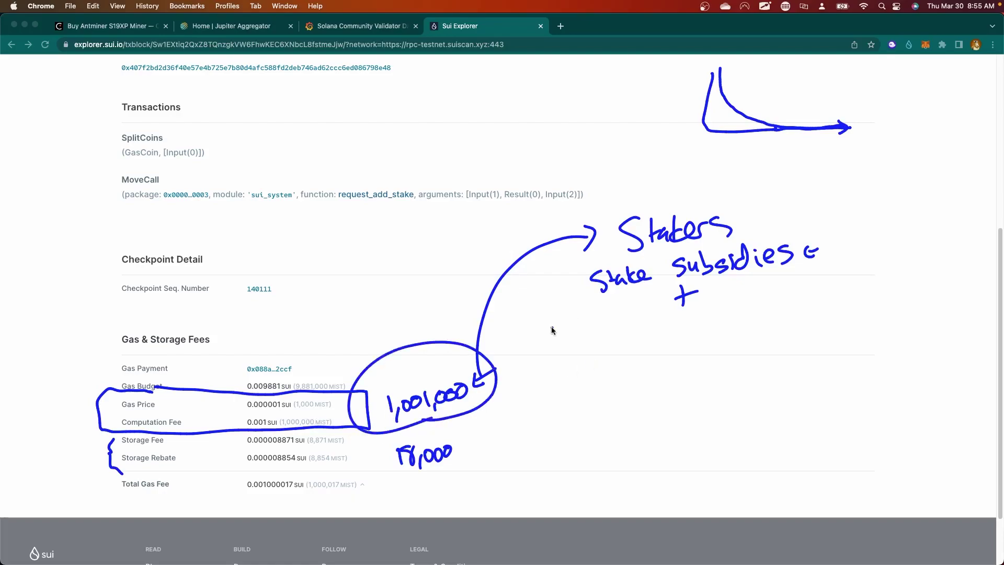
mouse_move(890, 198)
mouse_down()
mouse_move(939, 184)
mouse_move(899, 181)
mouse_up()
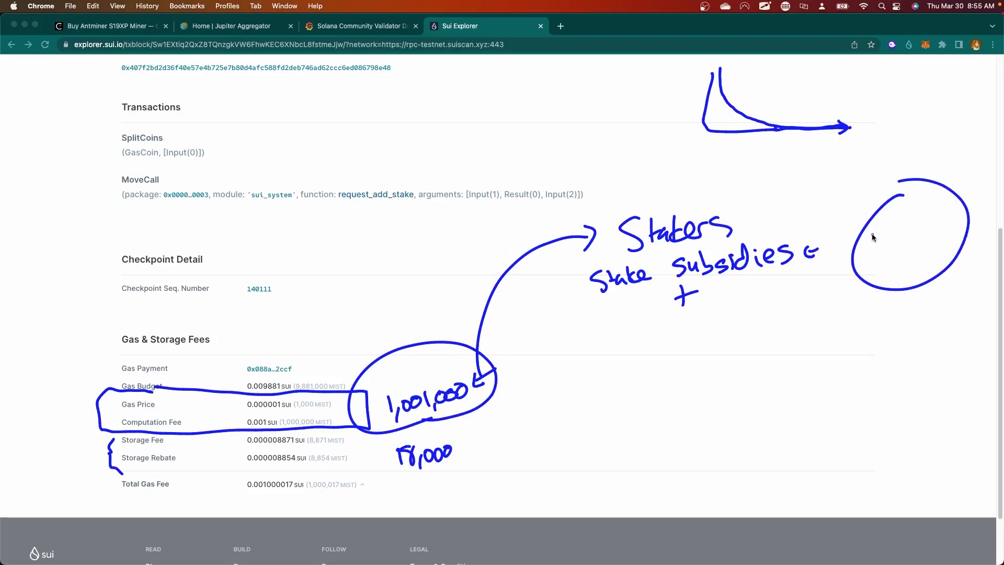
mouse_move(873, 246)
mouse_down()
mouse_move(792, 299)
mouse_move(732, 322)
mouse_up()
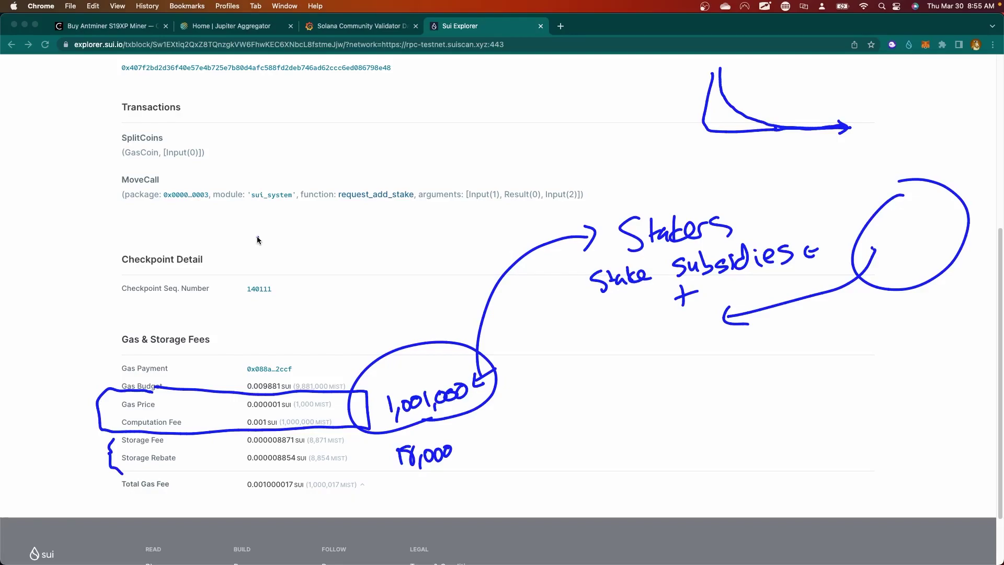
drag(78, 419, 99, 417)
mouse_move(670, 162)
mouse_down()
mouse_move(674, 207)
mouse_move(683, 184)
mouse_up()
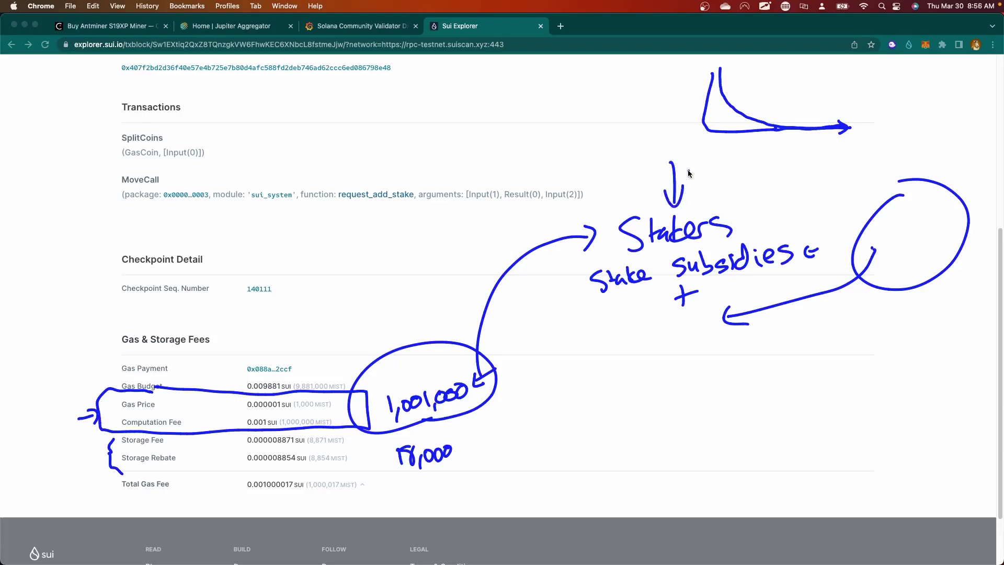
mouse_move(123, 434)
mouse_down()
mouse_move(125, 483)
mouse_move(155, 468)
mouse_up()
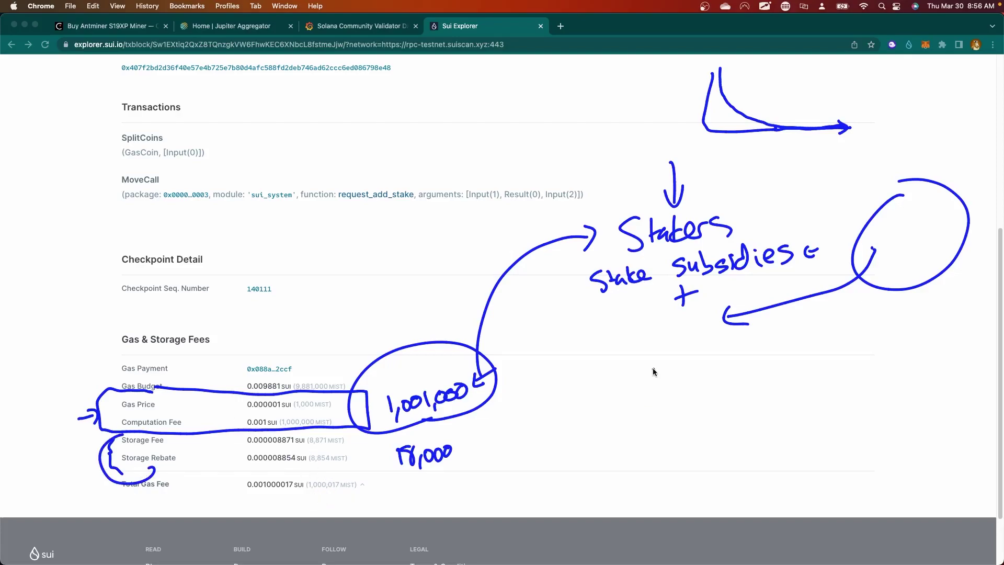